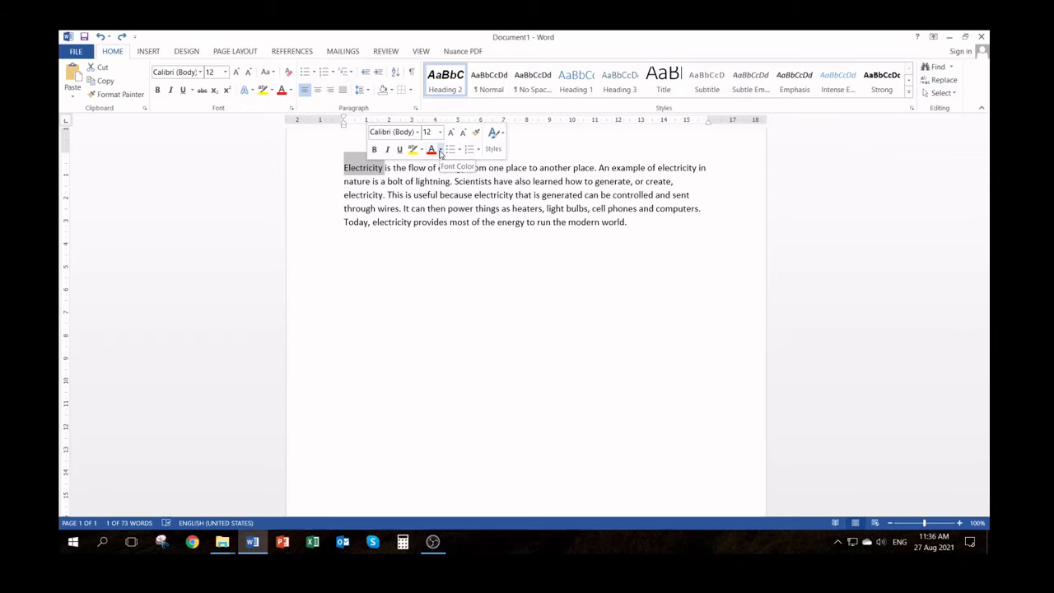
# Add a new line above the paragraph and enter the heading "Electricity" on it
pyautogui.click(438, 182)
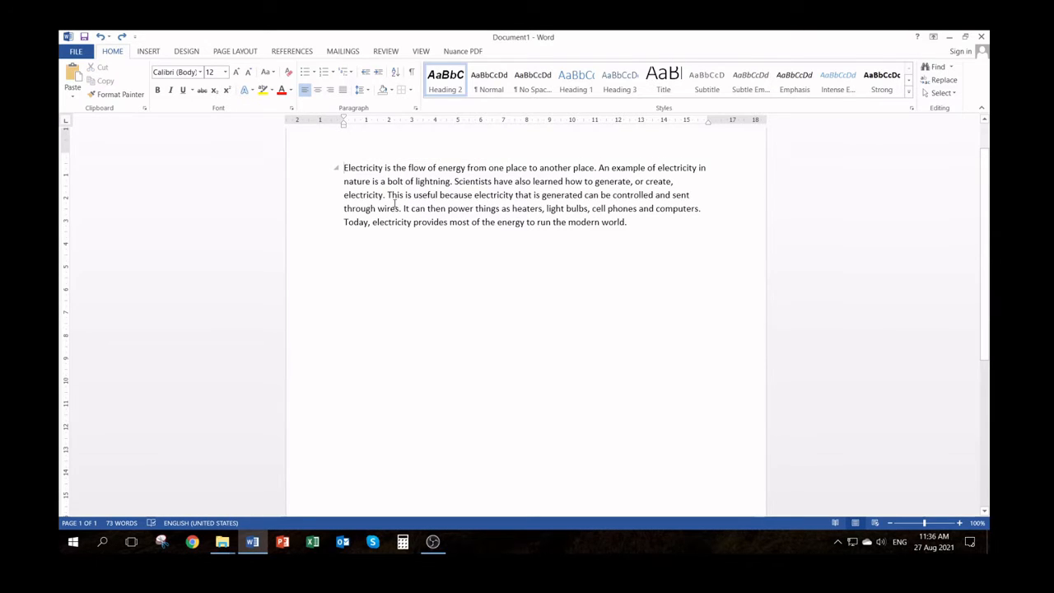
pyautogui.press('Return')
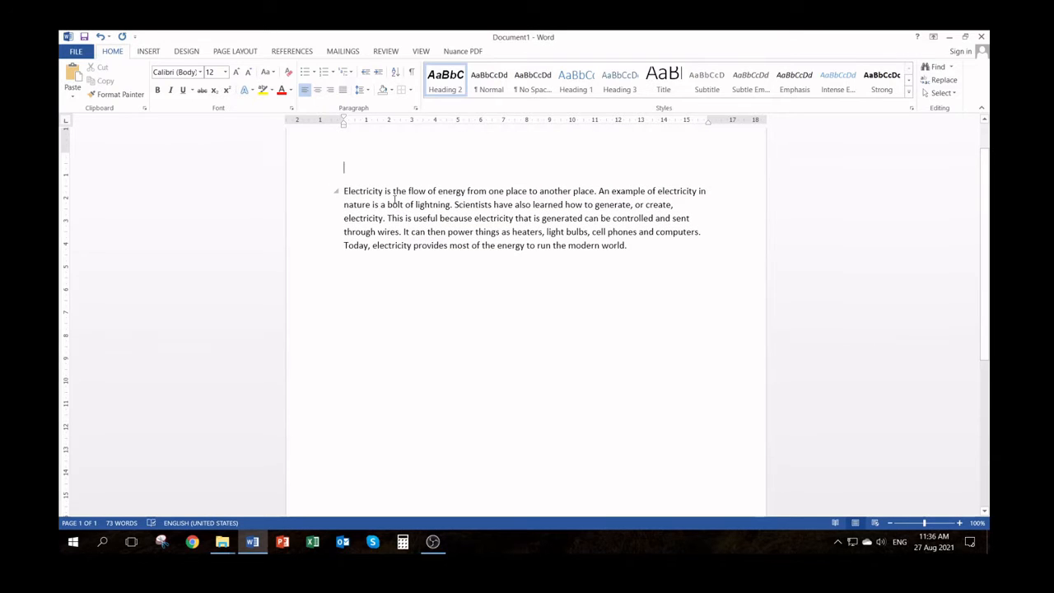
pyautogui.write('Electricity')
# Change the font of the "Electricity" heading to NewsGoth Cn BT
pyautogui.doubleClick(364, 168)
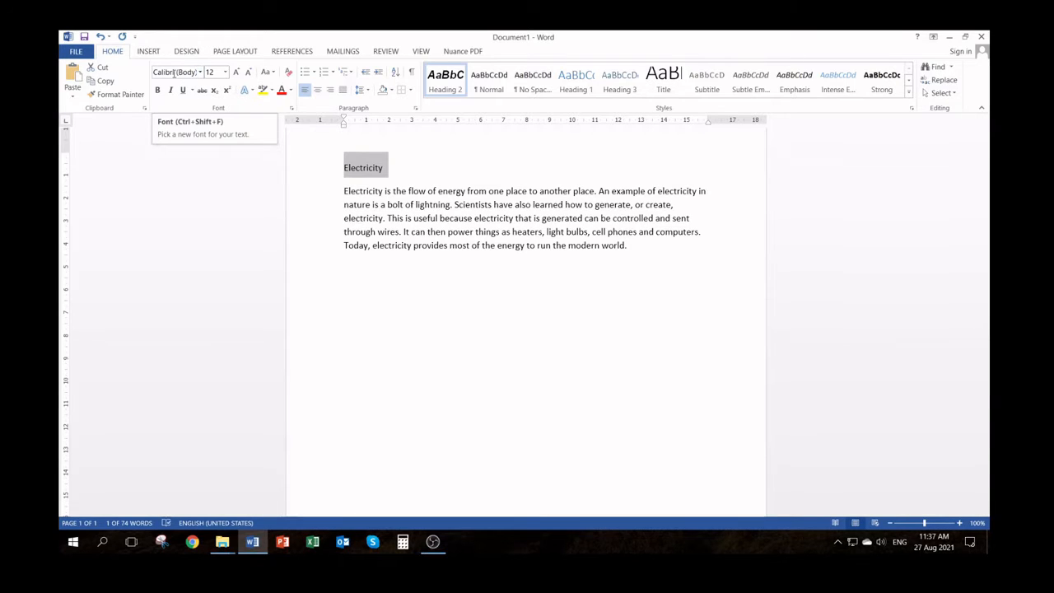
pyautogui.click(201, 73)
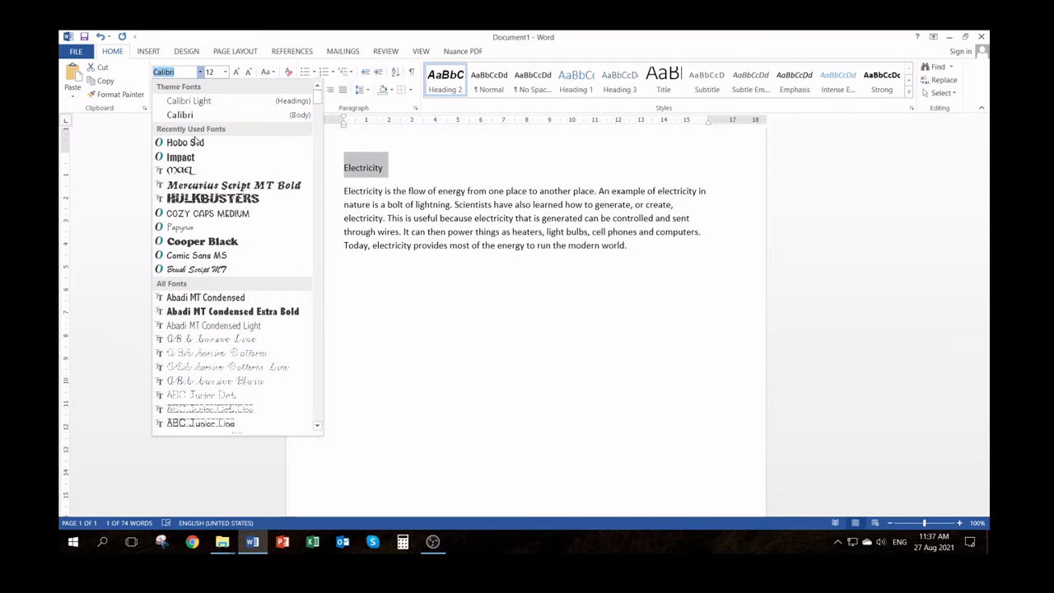
pyautogui.scroll(-5, 208, 263)
pyautogui.scroll(-8, 209, 276)
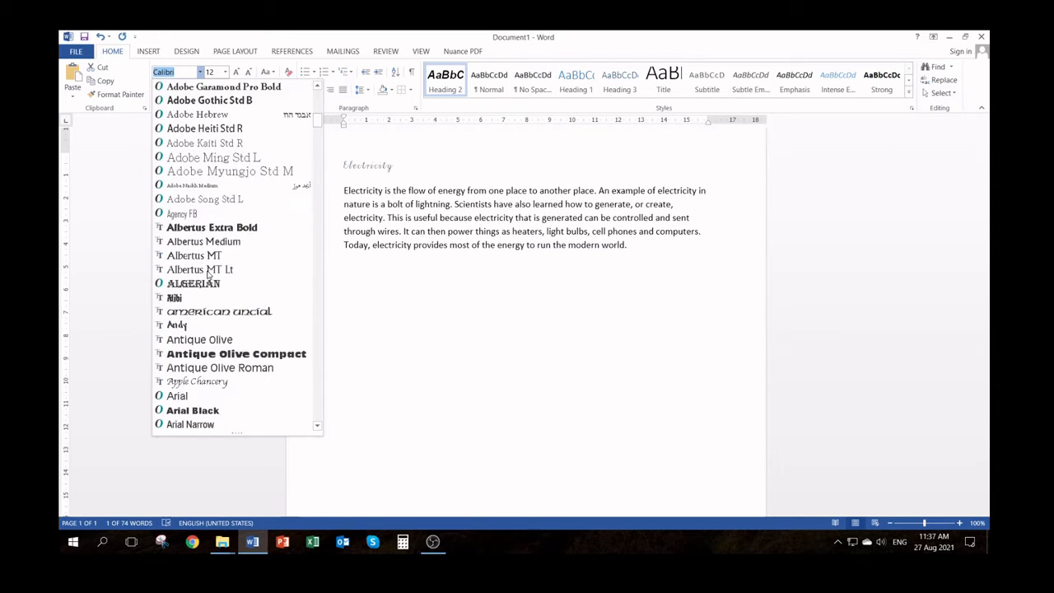
pyautogui.scroll(-20, 208, 276)
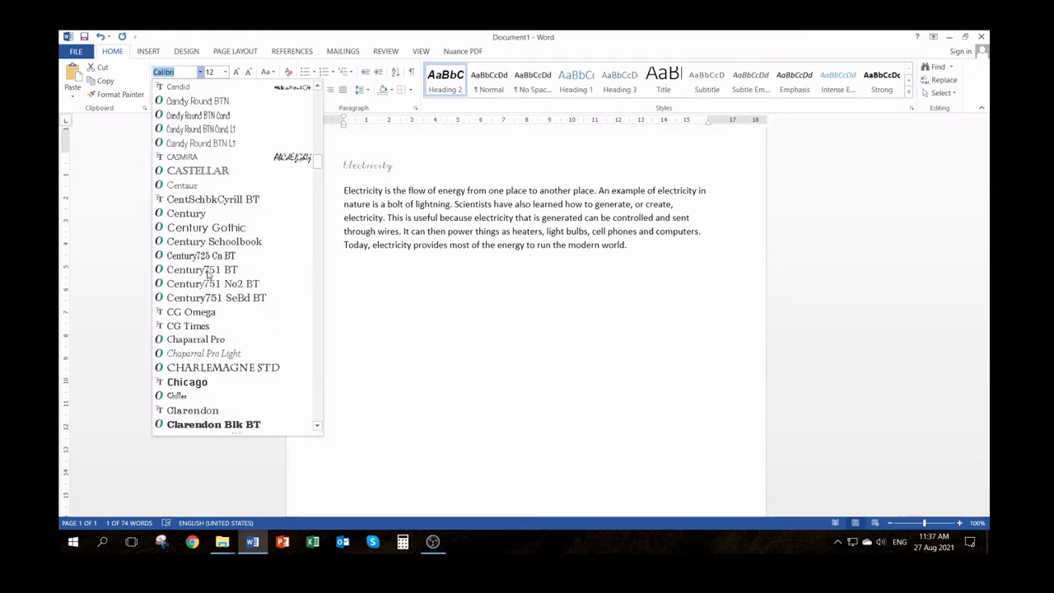
pyautogui.scroll(-10, 208, 275)
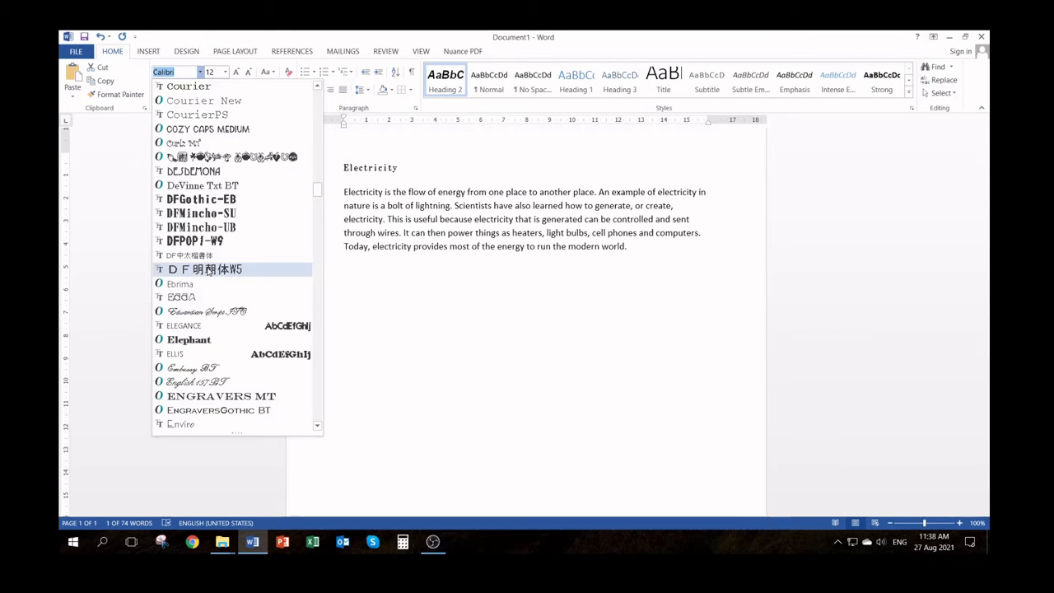
pyautogui.scroll(-3, 209, 272)
pyautogui.scroll(-8, 207, 271)
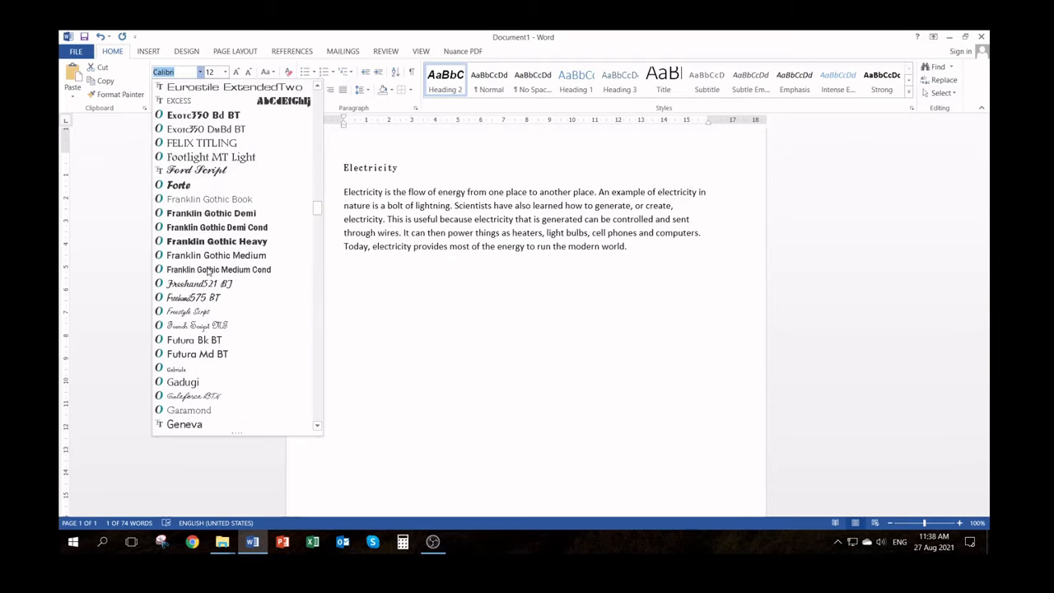
pyautogui.scroll(-5, 209, 272)
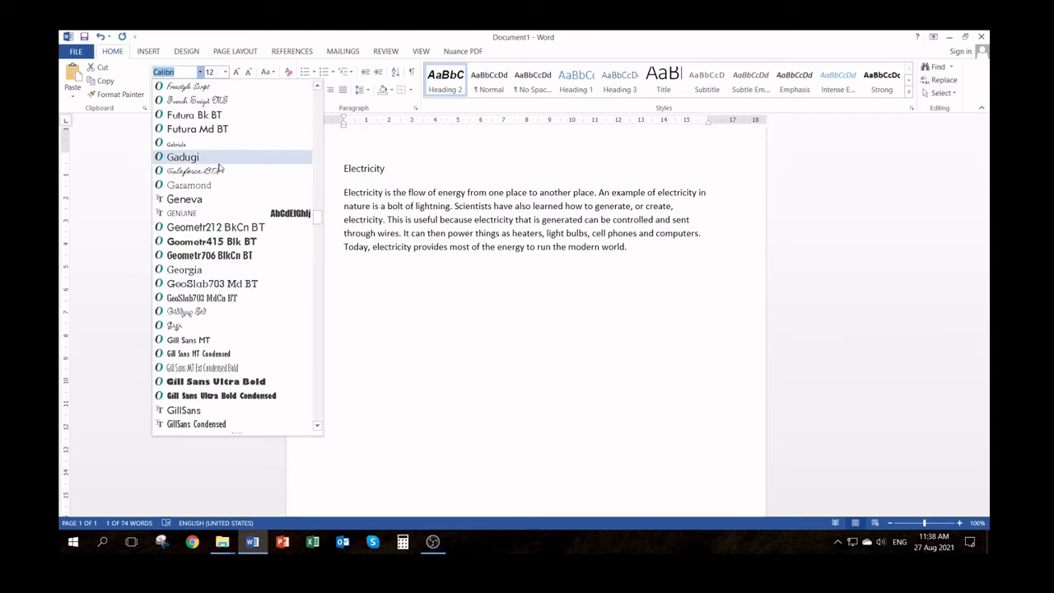
pyautogui.scroll(-8, 224, 330)
pyautogui.scroll(-5, 226, 335)
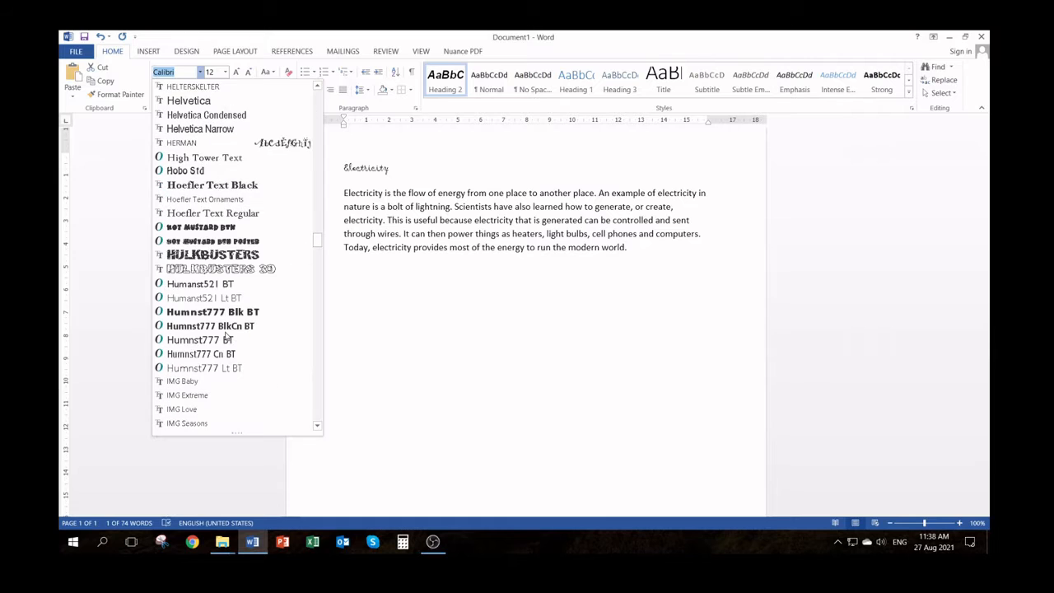
pyautogui.scroll(-5, 226, 336)
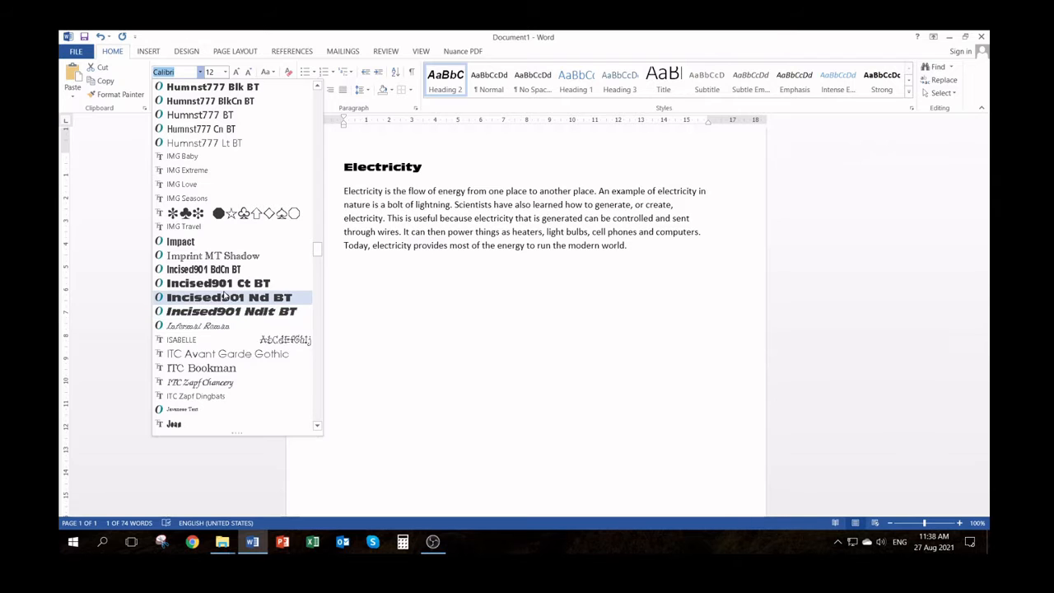
pyautogui.scroll(-5, 224, 299)
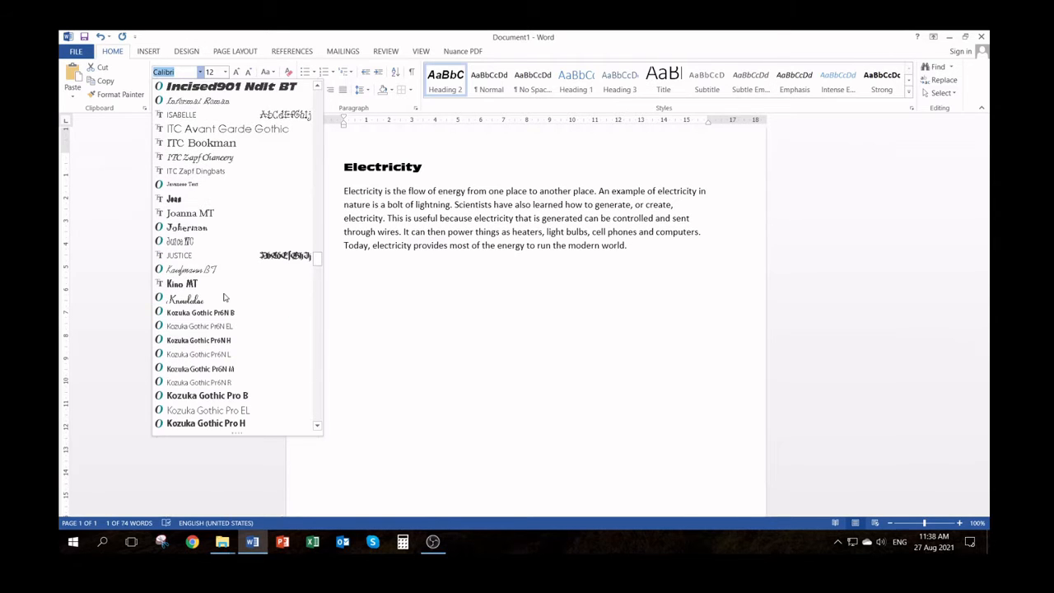
pyautogui.scroll(20, 210, 280)
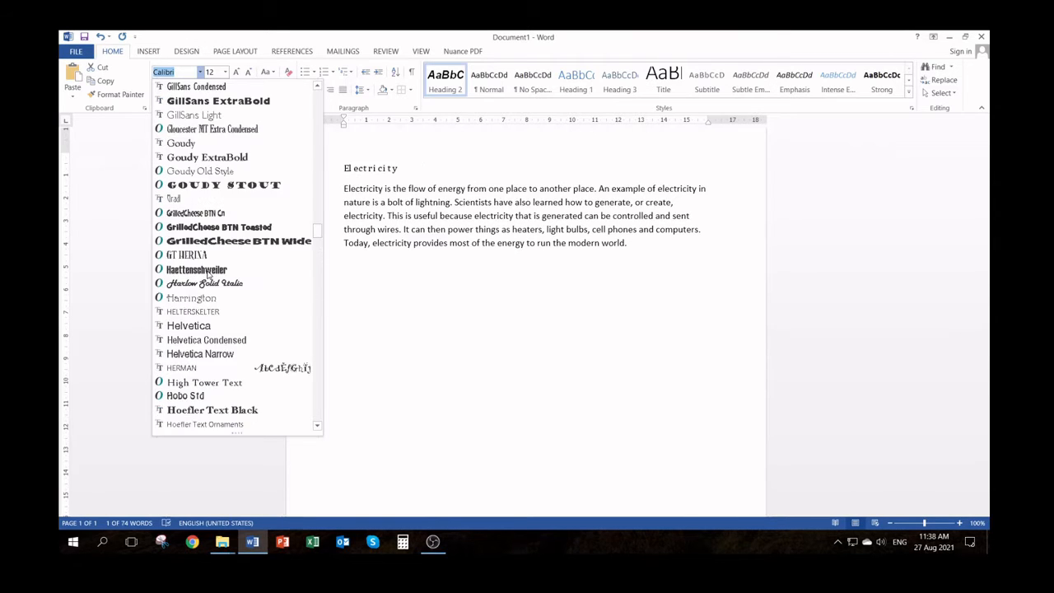
pyautogui.moveTo(317, 219); pyautogui.dragTo(317, 331)
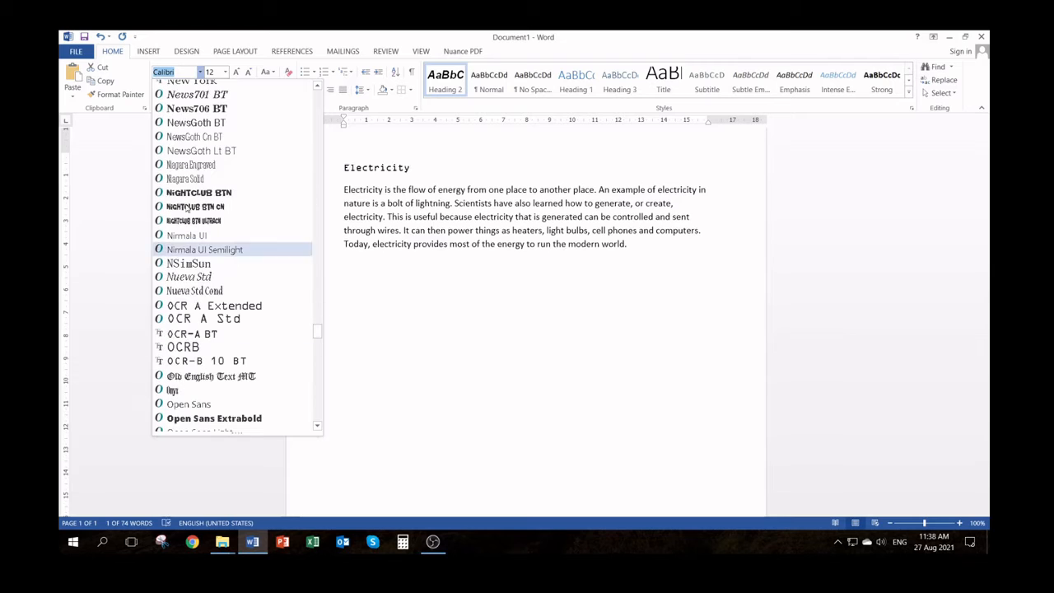
pyautogui.click(184, 137)
pyautogui.click(196, 142)
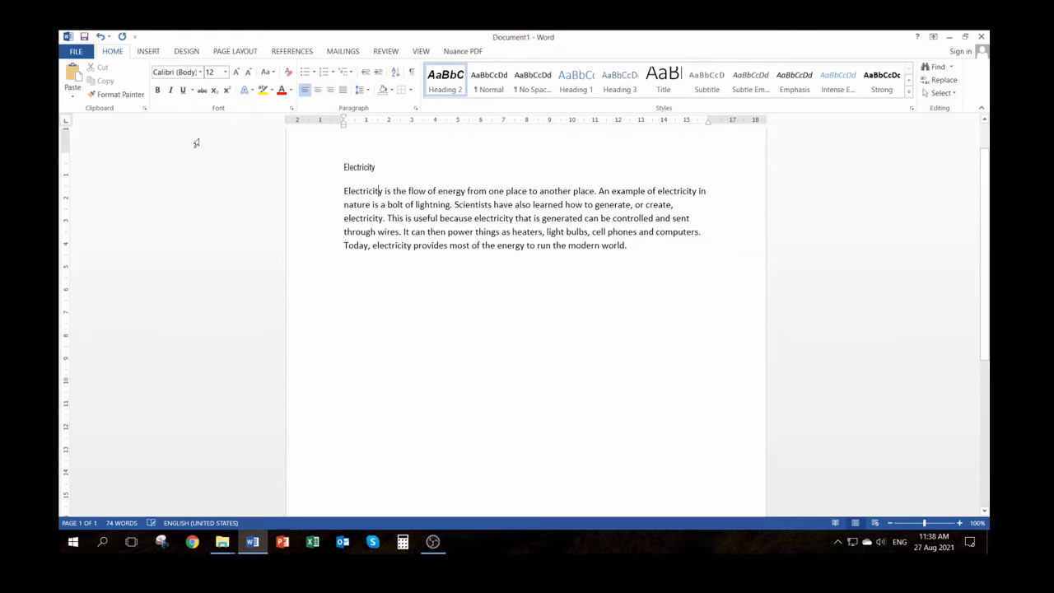
# Preview several fonts on the "Electricity" heading and set its font to Comic Sans MS
pyautogui.click(329, 167)
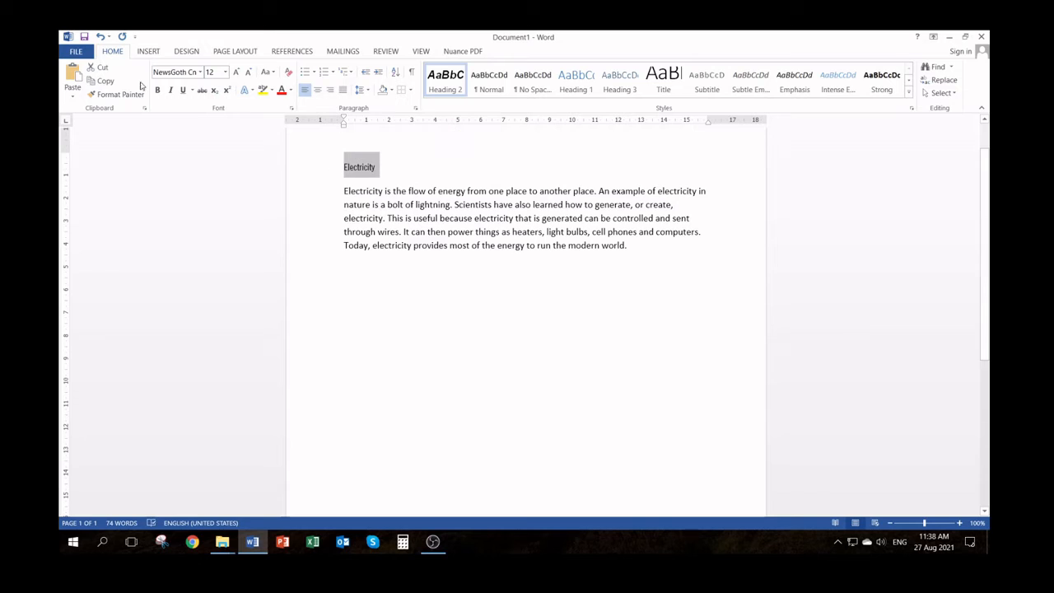
pyautogui.click(202, 73)
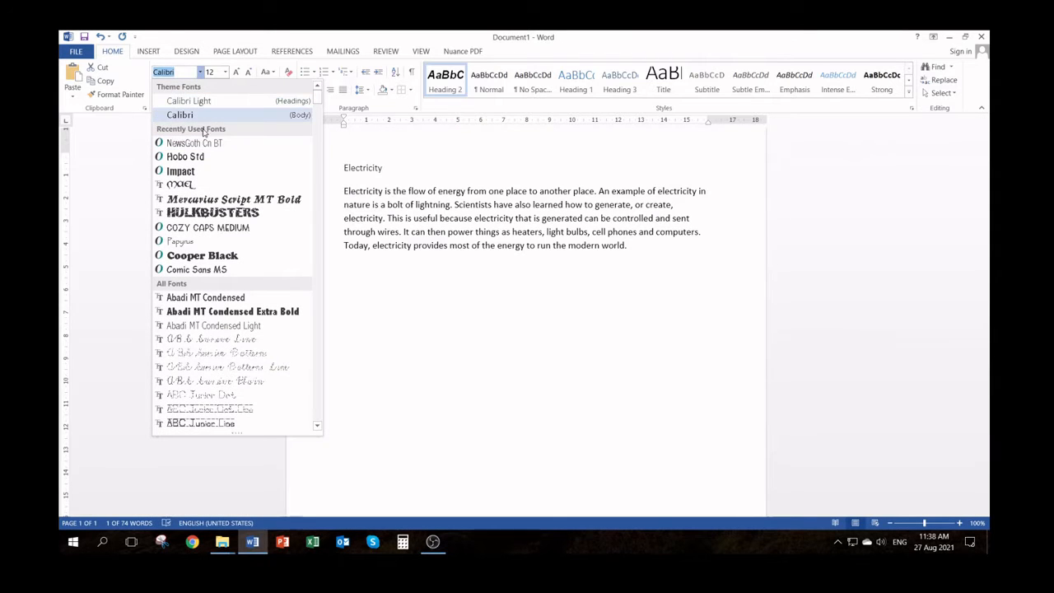
pyautogui.press('Down')
pyautogui.press('Down')
pyautogui.press('Down')
pyautogui.press('Down')
pyautogui.press('Down')
pyautogui.press('Down')
pyautogui.press('Down')
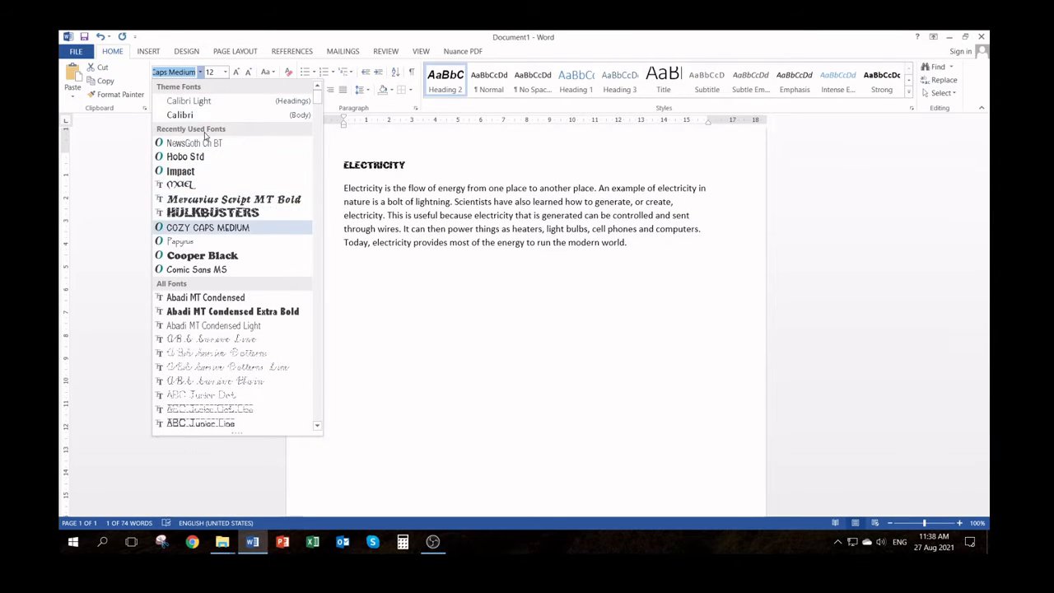
pyautogui.press('Down')
pyautogui.press('Down')
pyautogui.press('Down')
pyautogui.press('Down')
pyautogui.press('Down')
pyautogui.press('Down')
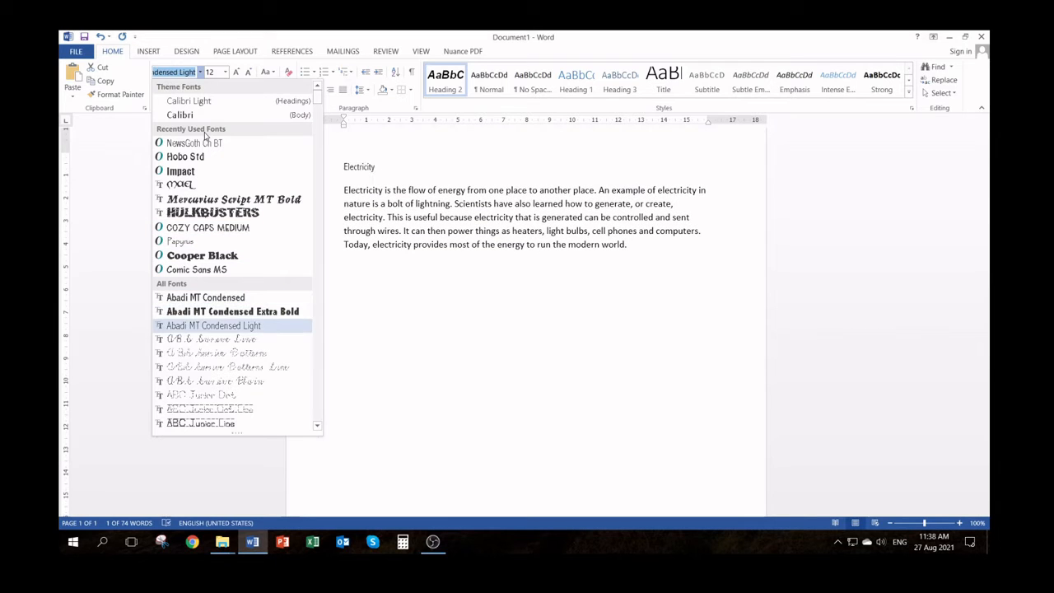
pyautogui.press('Down')
pyautogui.press('Down')
pyautogui.press('Down')
pyautogui.press('Down')
pyautogui.press('Down')
pyautogui.press('Down')
pyautogui.press('Down')
pyautogui.press('Down')
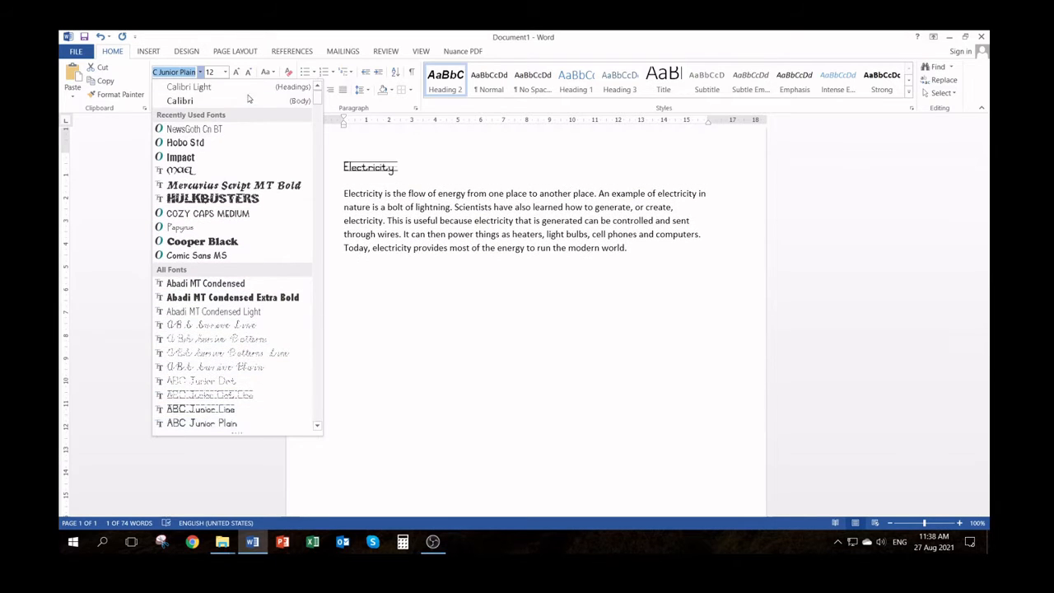
pyautogui.press('Down')
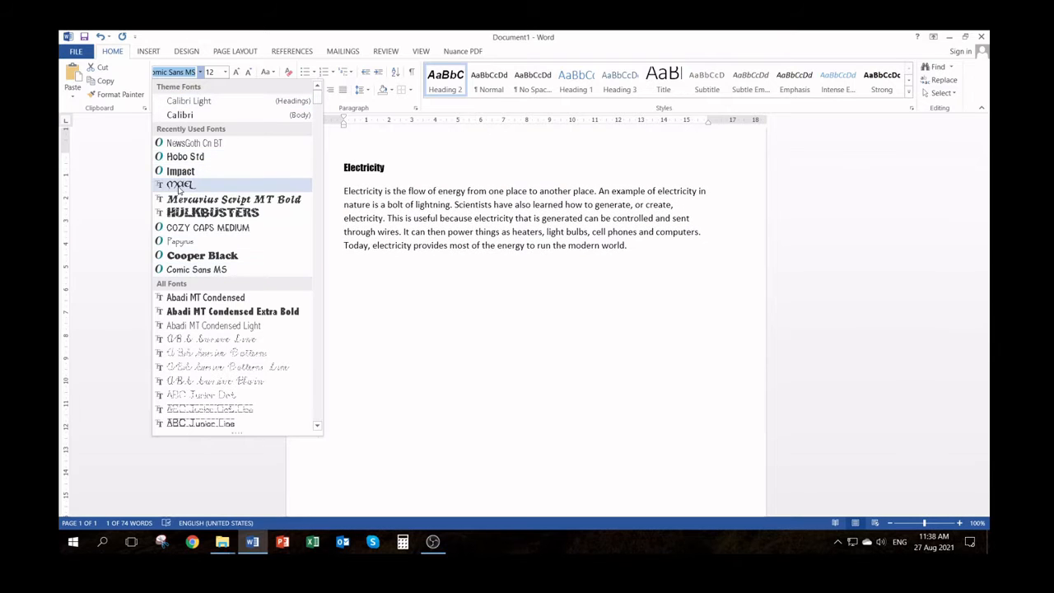
pyautogui.scroll(-3, 179, 191)
pyautogui.scroll(-3, 180, 193)
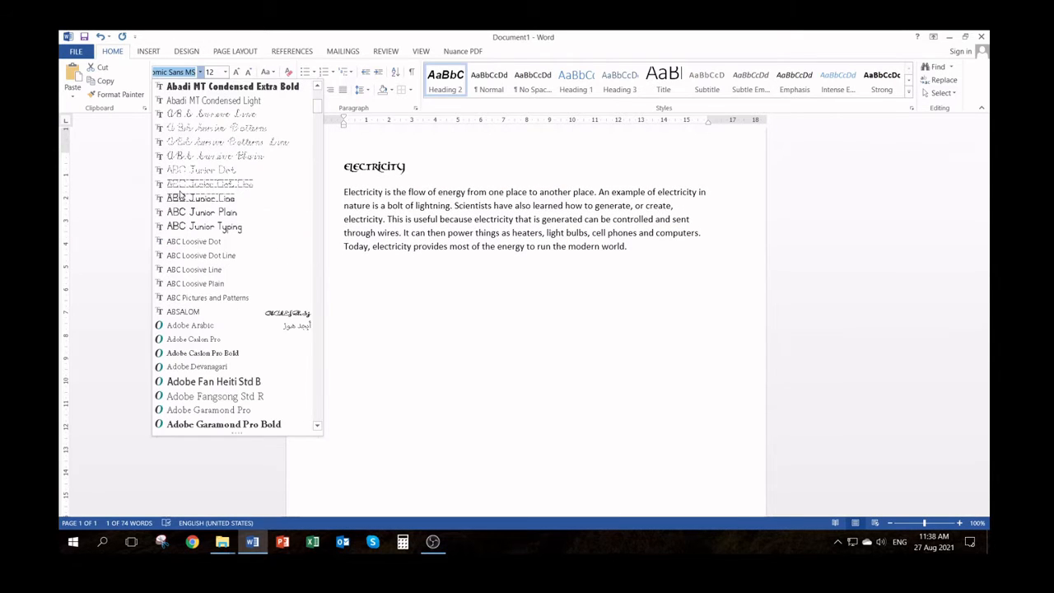
pyautogui.scroll(-12, 180, 193)
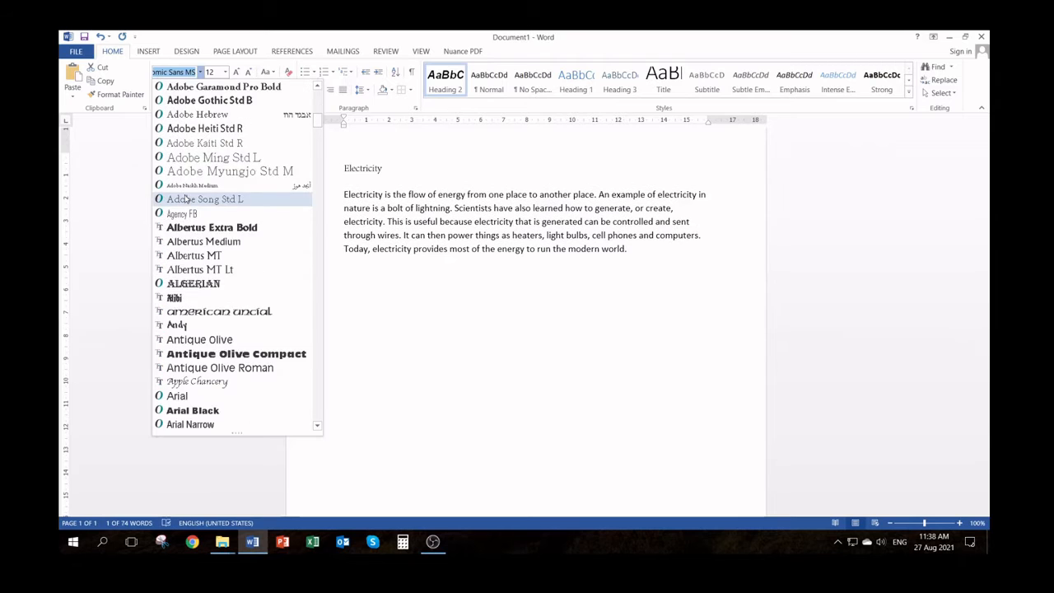
pyautogui.scroll(-6, 186, 196)
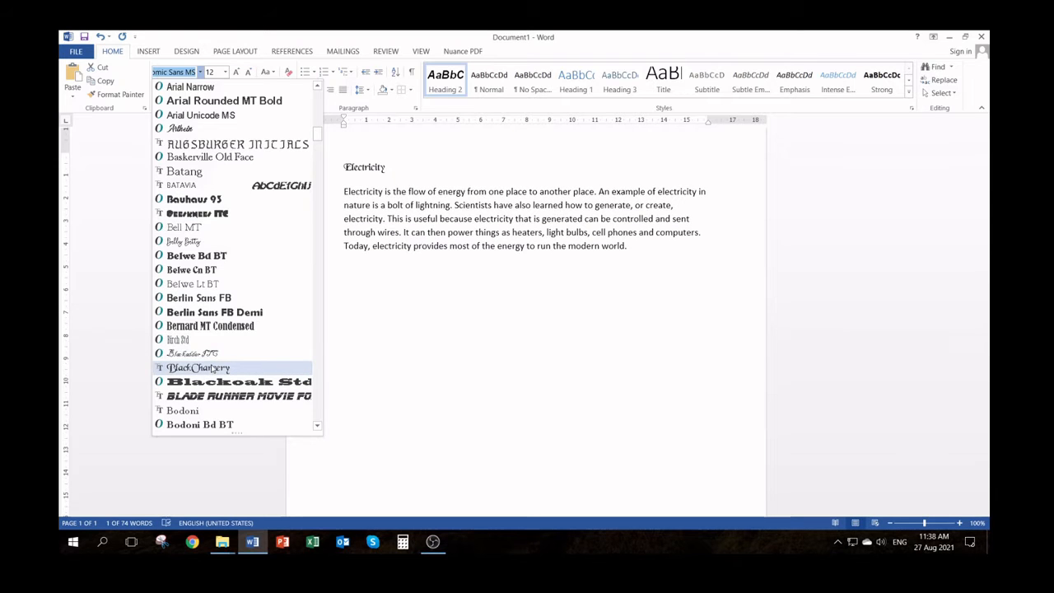
pyautogui.scroll(-3, 216, 369)
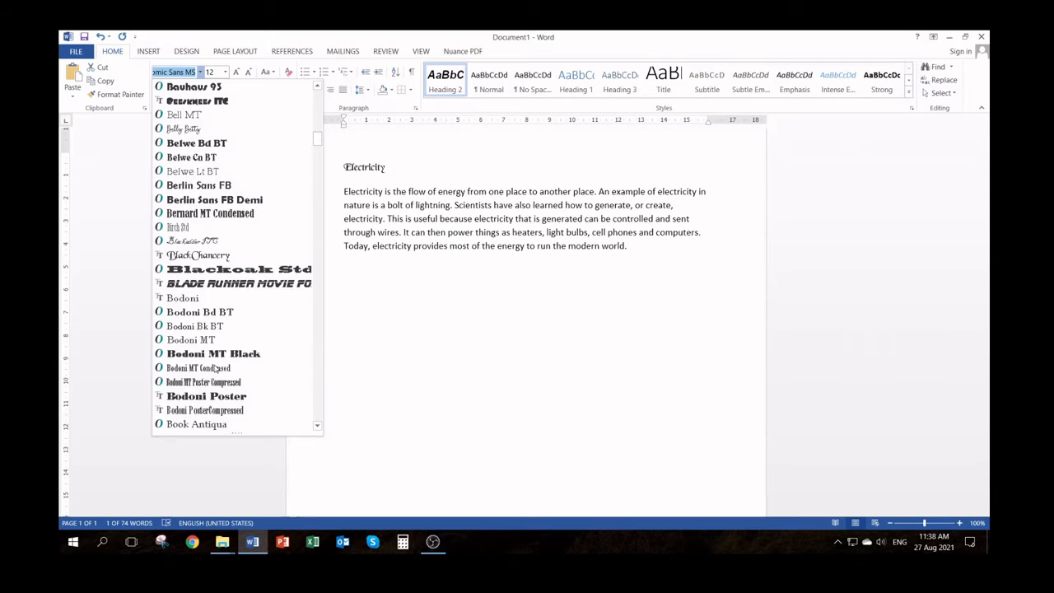
pyautogui.scroll(-3, 215, 369)
pyautogui.scroll(-5, 216, 369)
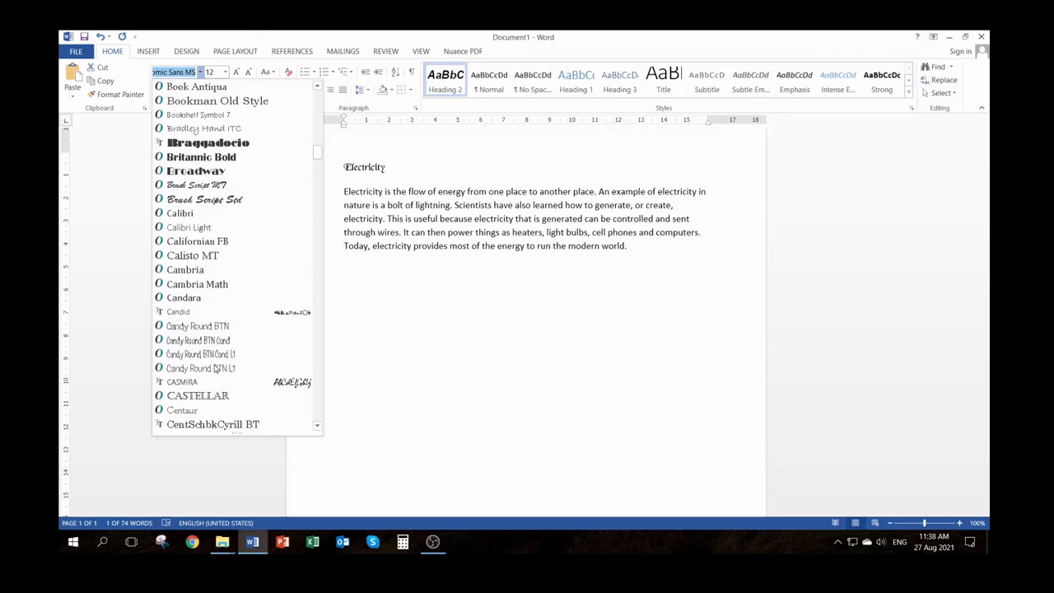
pyautogui.scroll(-3, 216, 369)
pyautogui.scroll(-3, 203, 206)
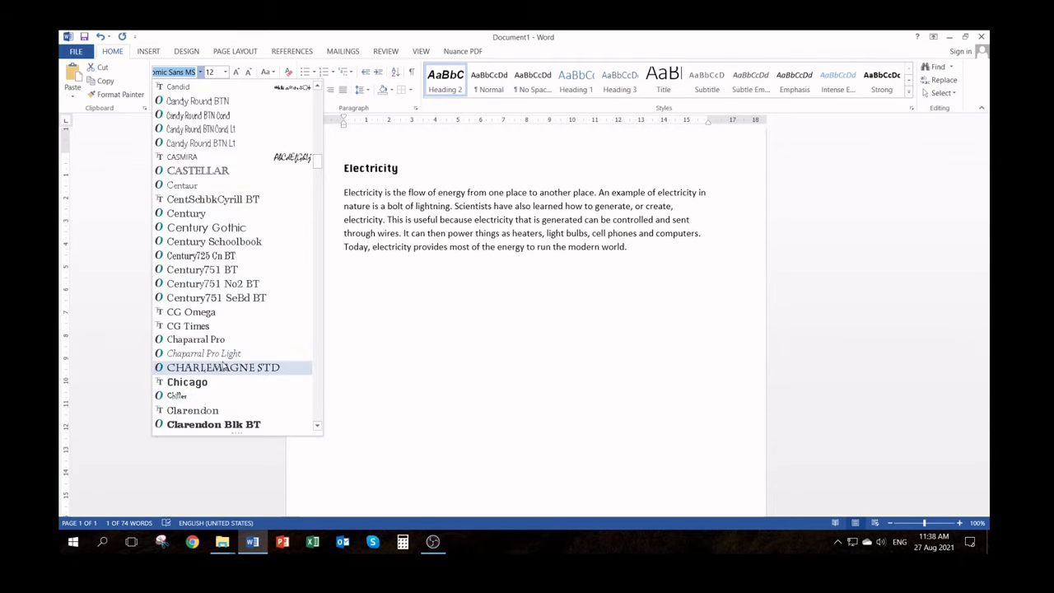
pyautogui.scroll(-5, 223, 367)
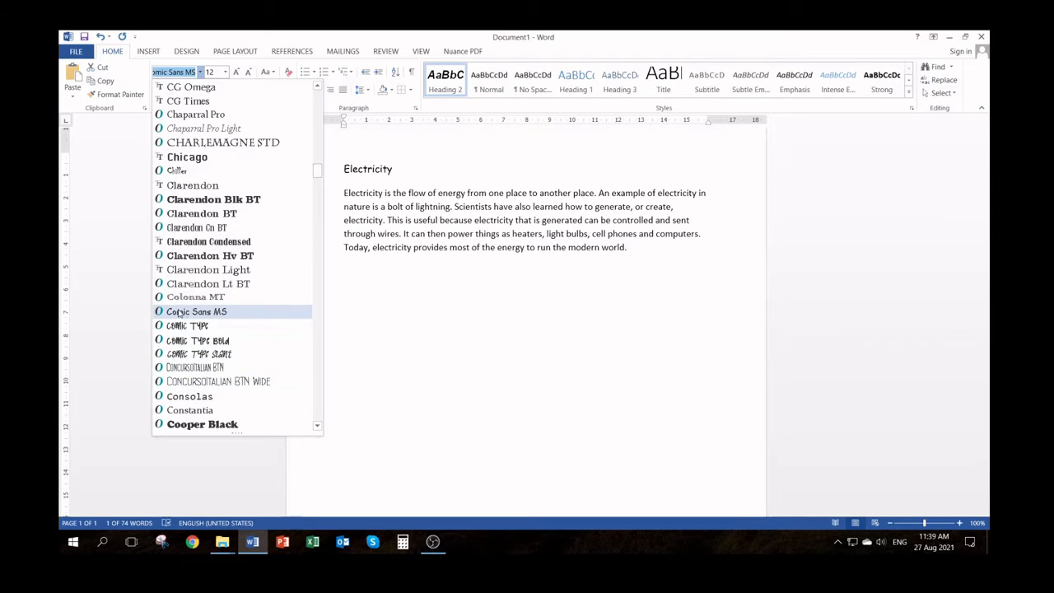
pyautogui.click(218, 313)
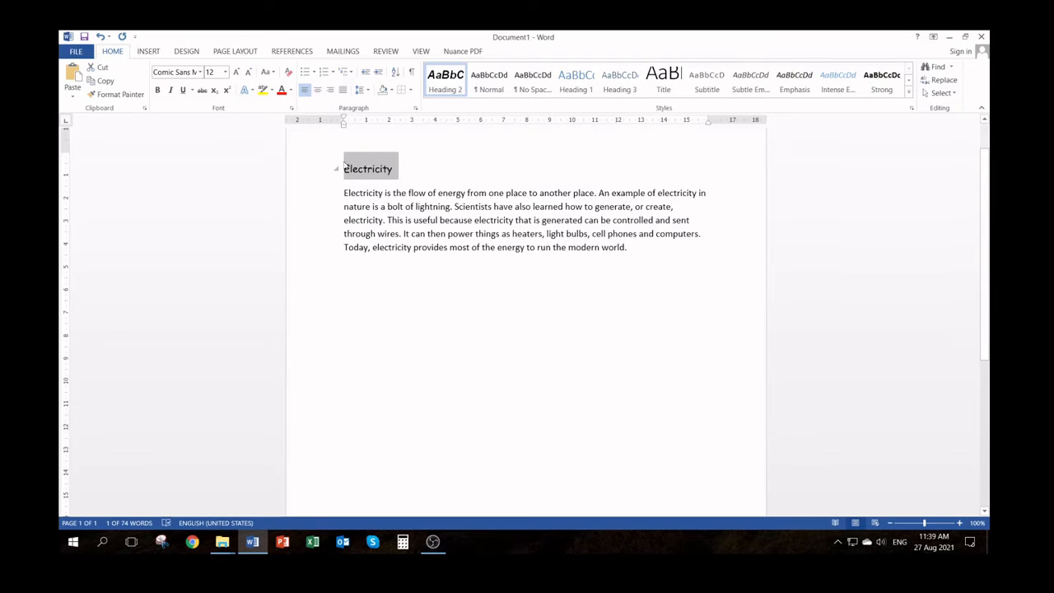
pyautogui.click(200, 73)
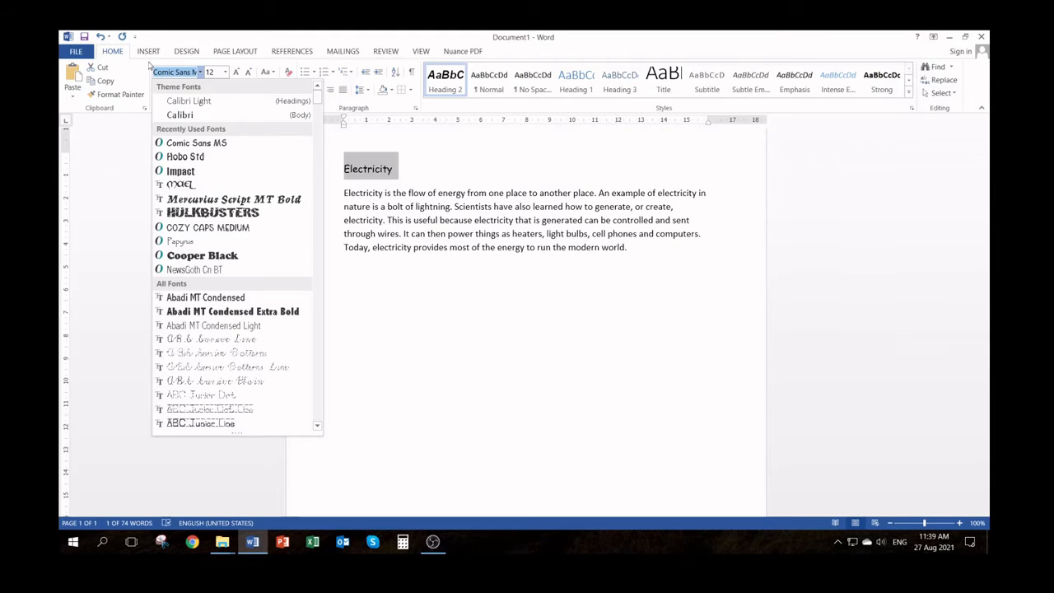
pyautogui.click(387, 178)
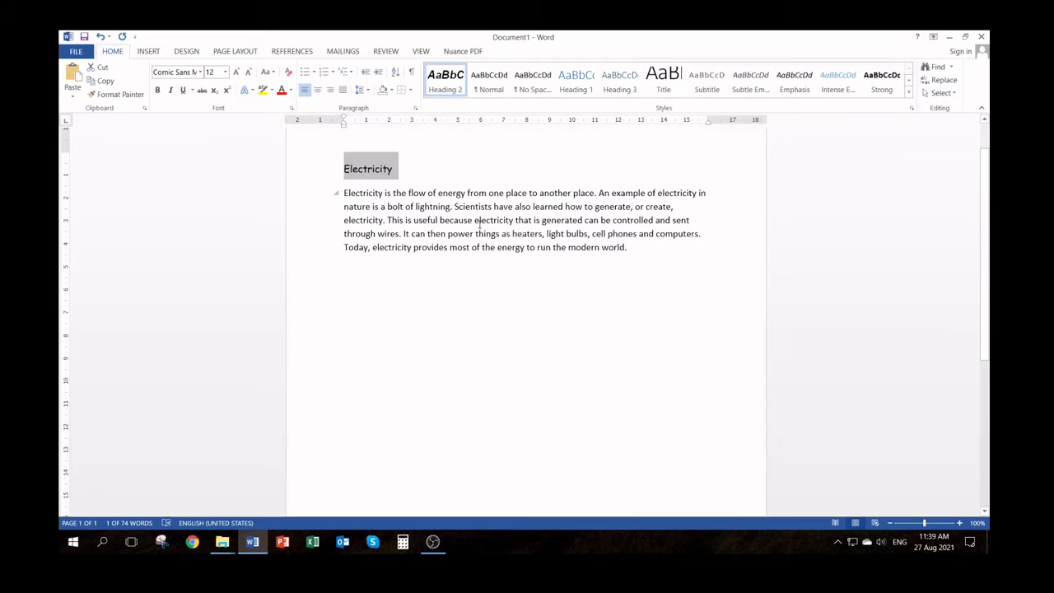
# Enlarge the "Electricity" heading to the preset font size 26, followed by a custom size of 27
pyautogui.click(225, 73)
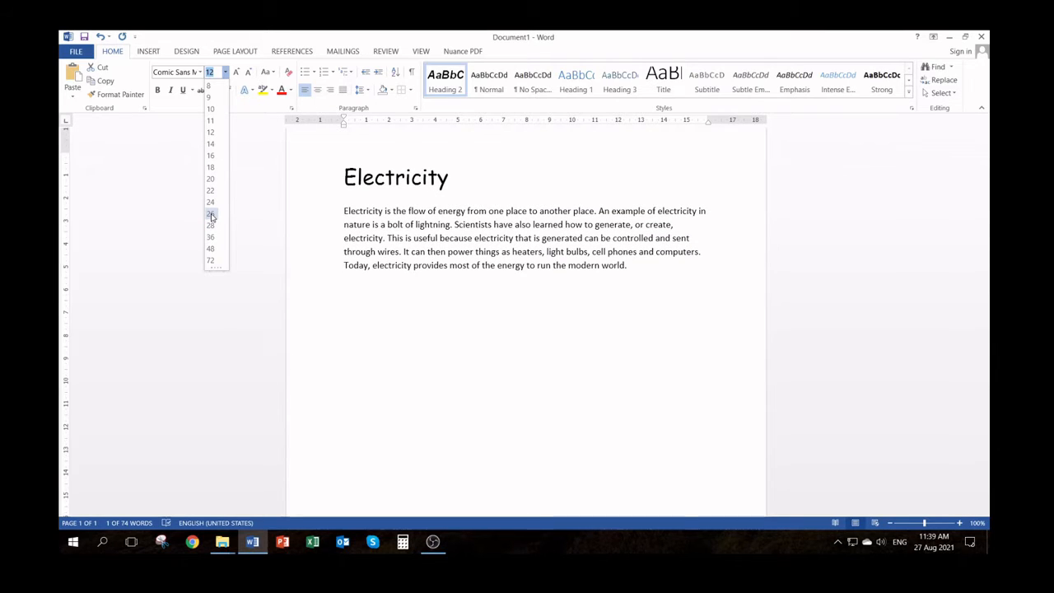
pyautogui.click(210, 215)
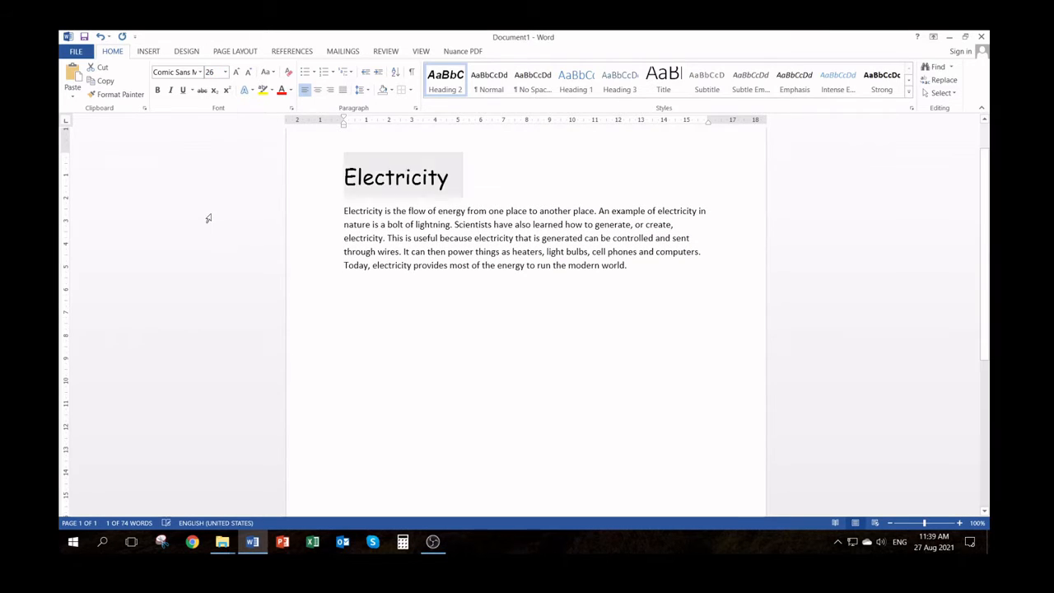
pyautogui.click(211, 73)
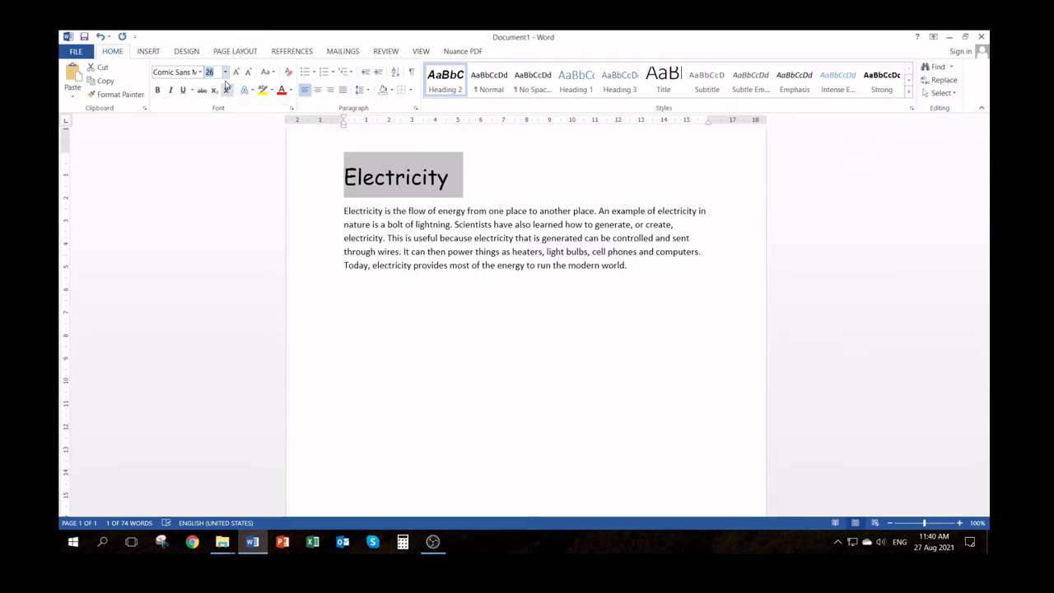
pyautogui.write('27')
pyautogui.press('Return')
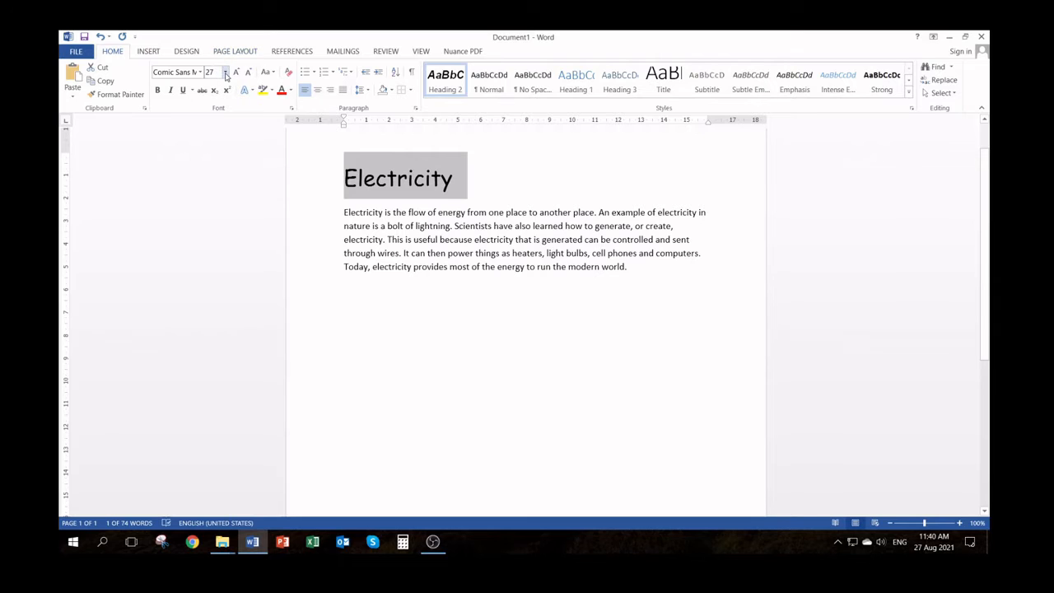
# Set the font size of the "Electricity" heading to 24
pyautogui.click(224, 73)
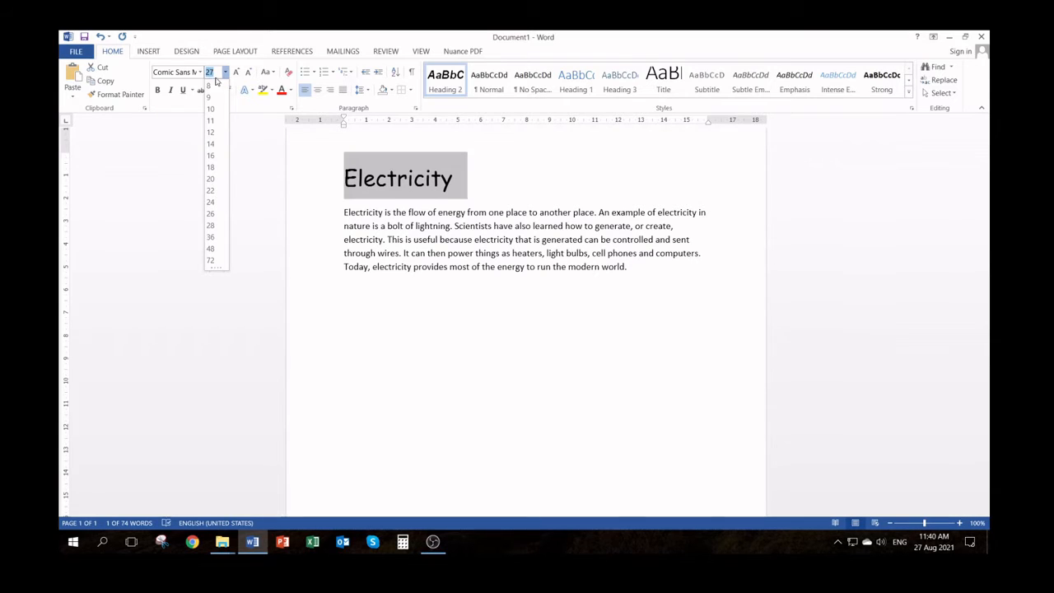
pyautogui.click(212, 202)
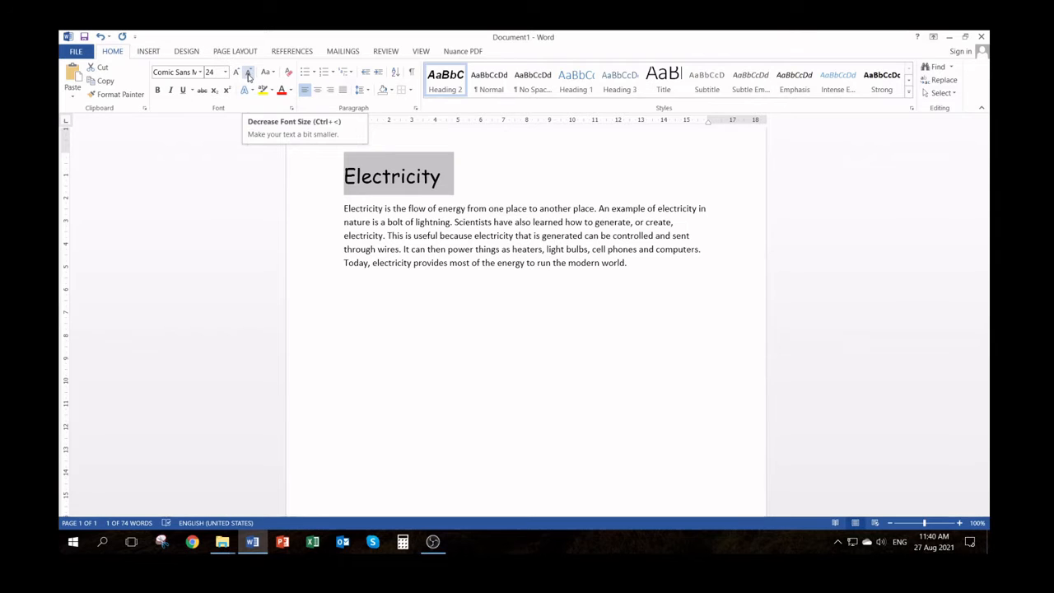
# Step the "Electricity" heading's font size up to 36 and down again, finishing at size 24
pyautogui.click(236, 73)
pyautogui.click(235, 72)
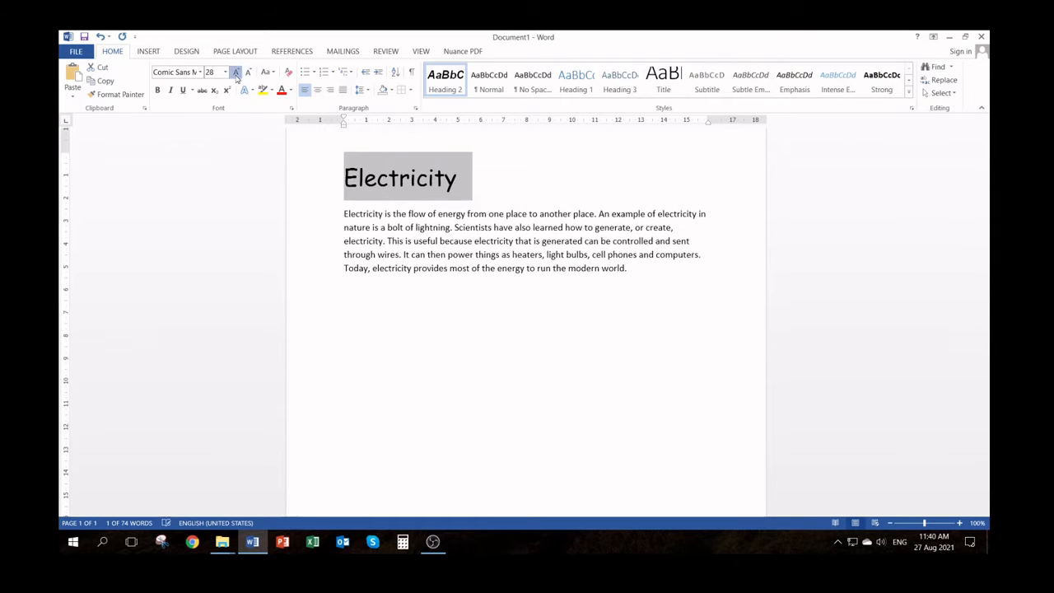
pyautogui.click(236, 73)
pyautogui.click(236, 73)
pyautogui.click(248, 72)
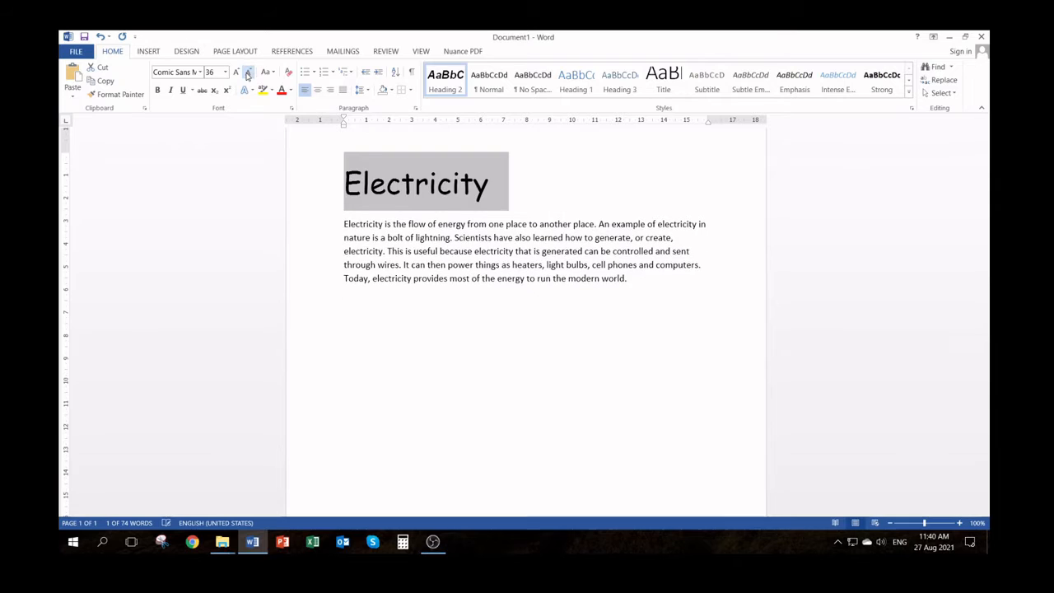
pyautogui.click(248, 73)
pyautogui.click(248, 72)
pyautogui.click(248, 72)
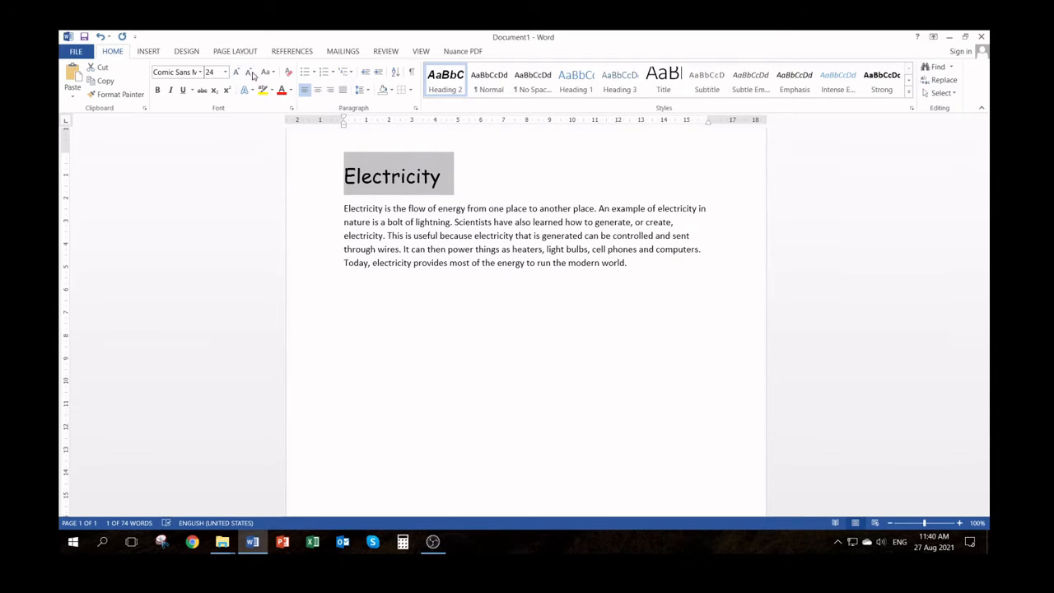
pyautogui.click(236, 73)
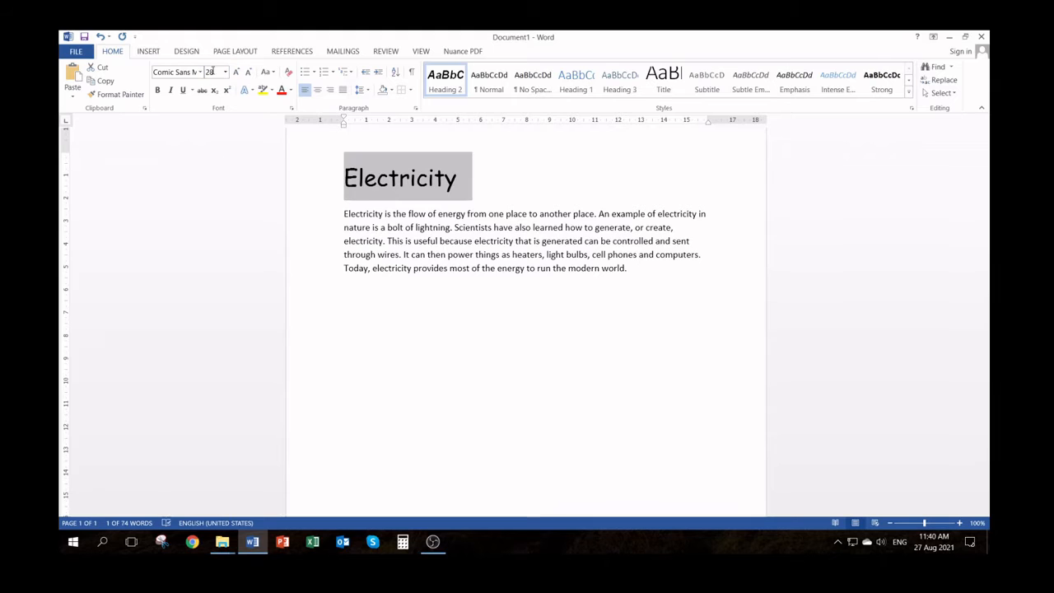
pyautogui.click(248, 72)
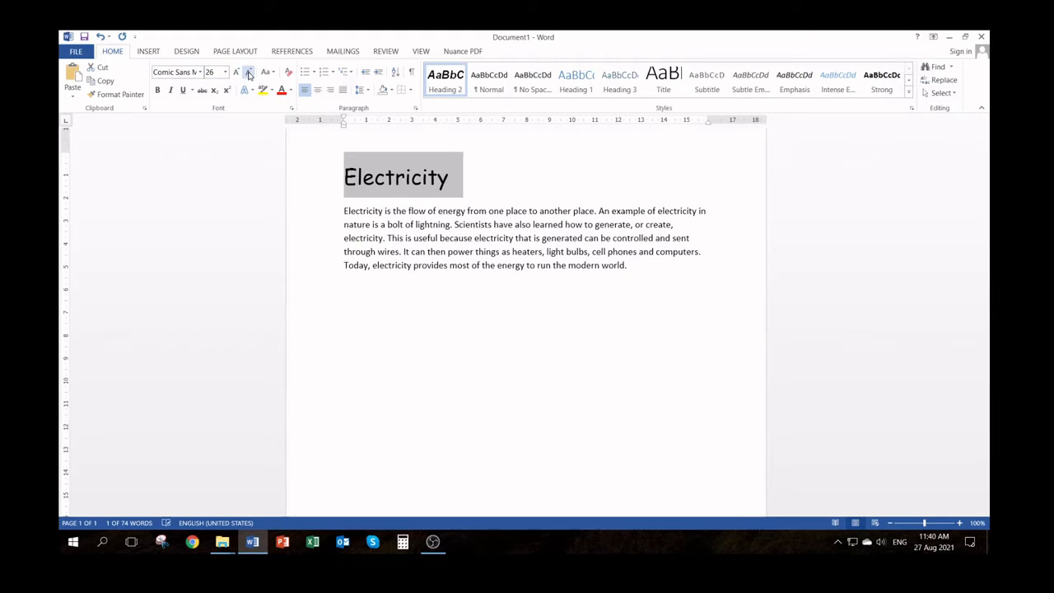
pyautogui.click(248, 73)
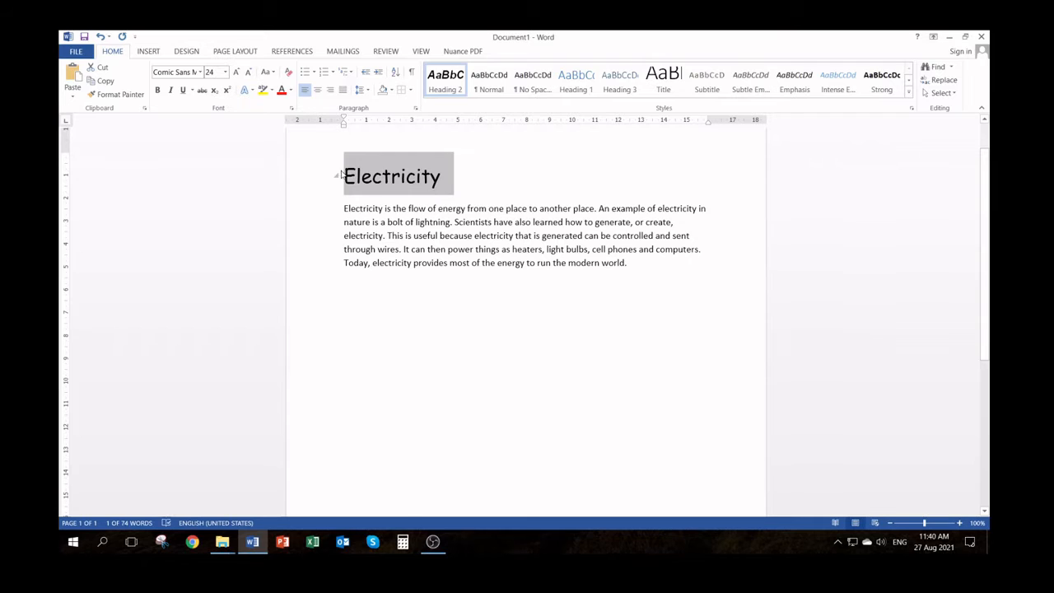
# Make the "Electricity" heading bold and italic
pyautogui.click(157, 91)
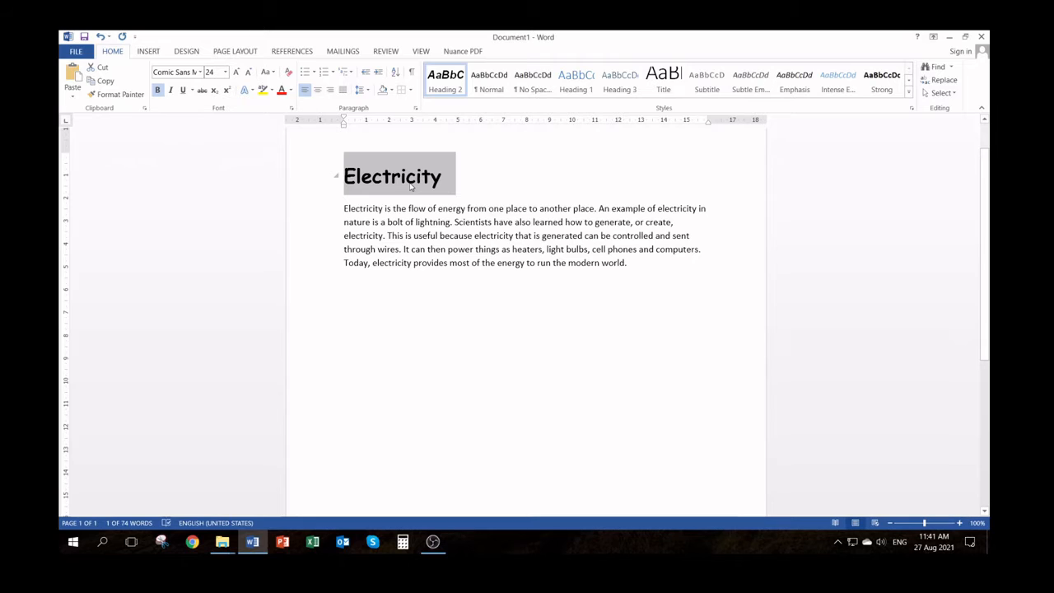
pyautogui.click(158, 91)
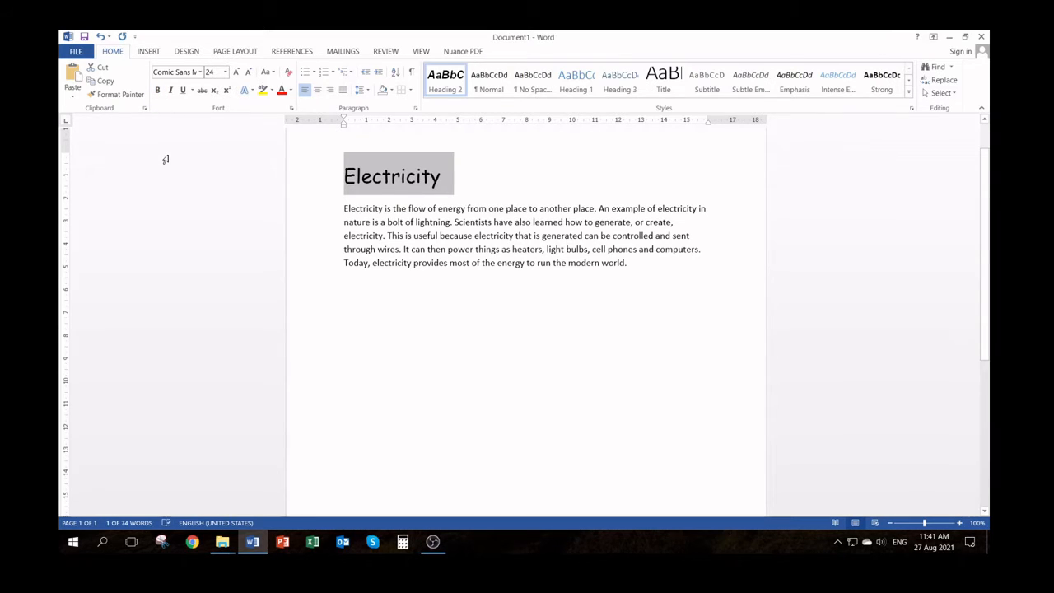
pyautogui.click(158, 92)
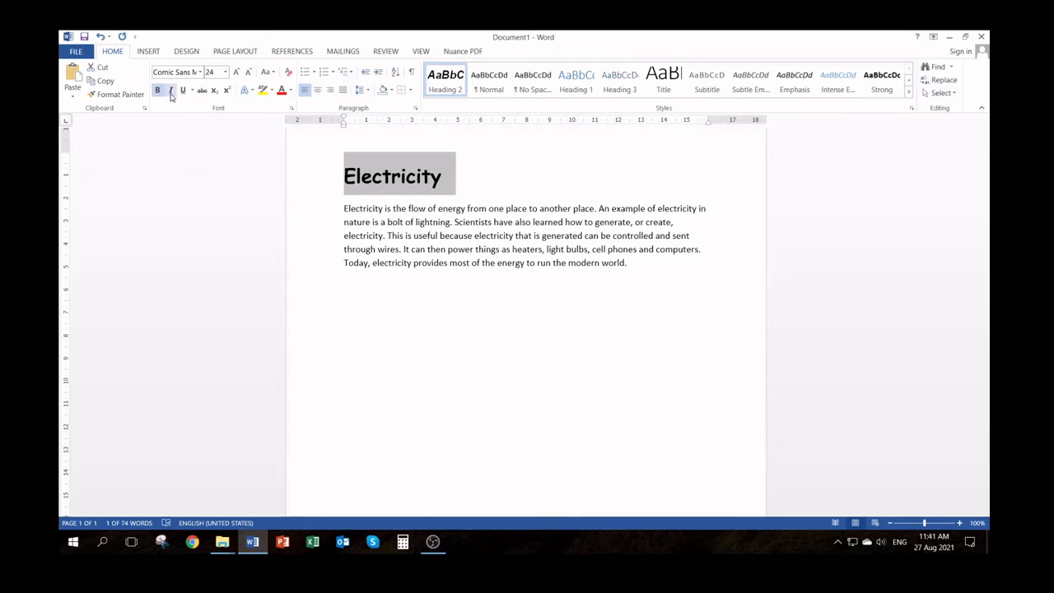
pyautogui.click(172, 91)
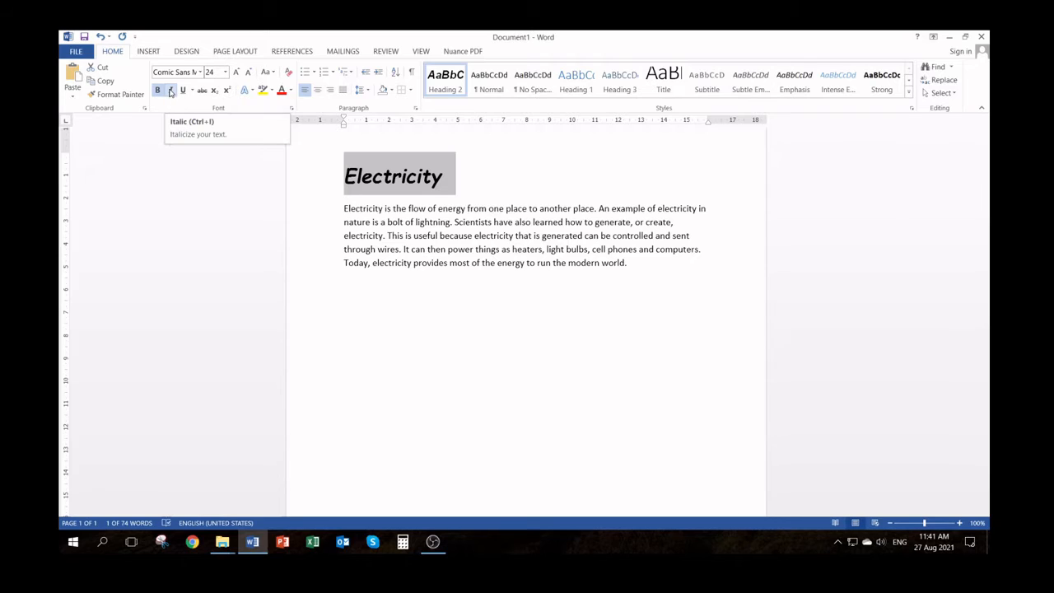
pyautogui.click(170, 92)
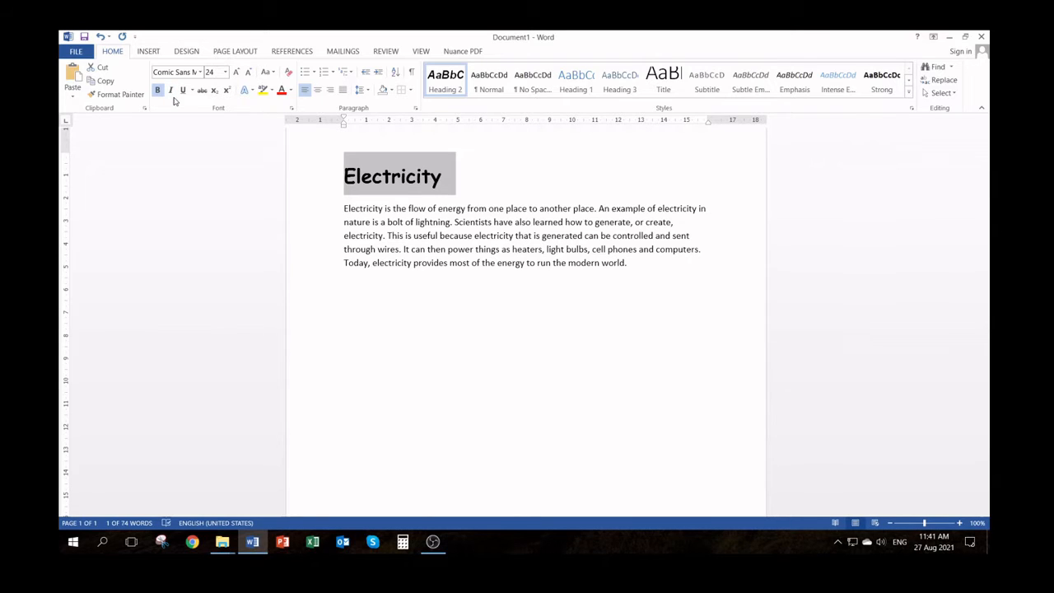
pyautogui.click(171, 91)
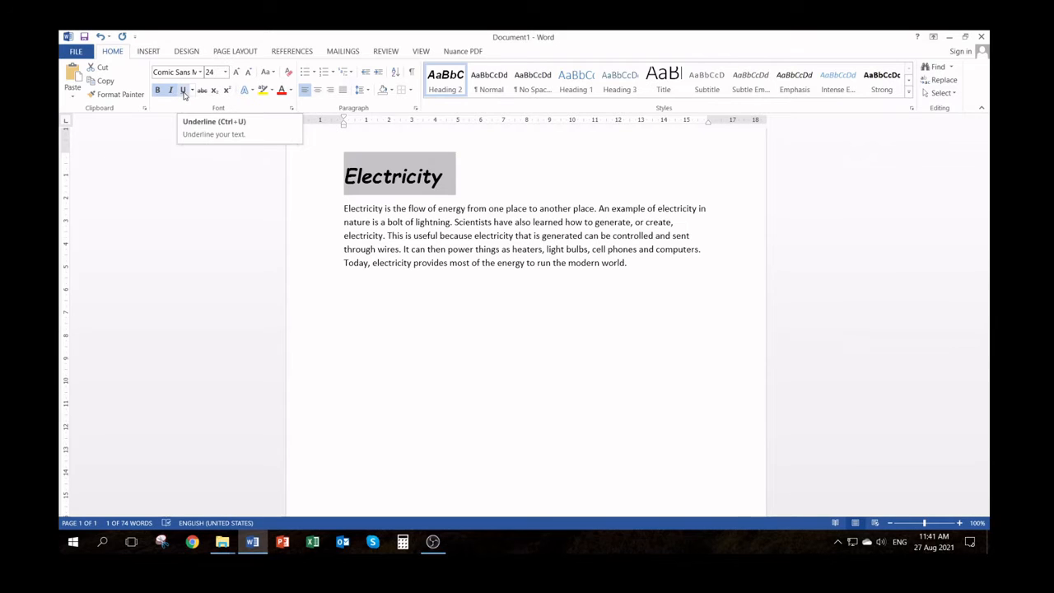
# Try underlining the "Electricity" heading and remove the underline again
pyautogui.click(183, 91)
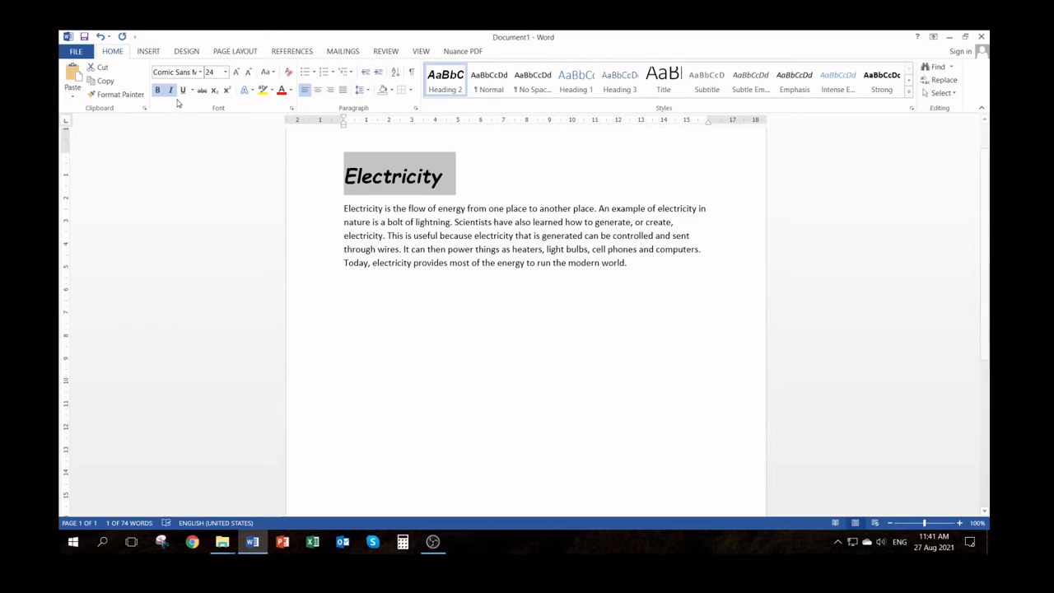
pyautogui.click(183, 90)
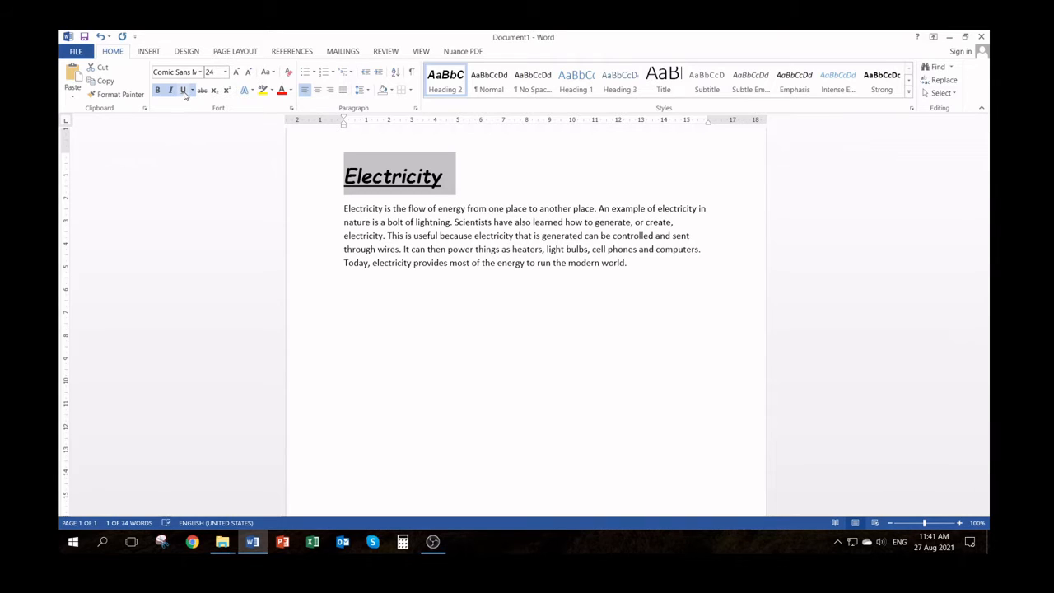
pyautogui.click(184, 94)
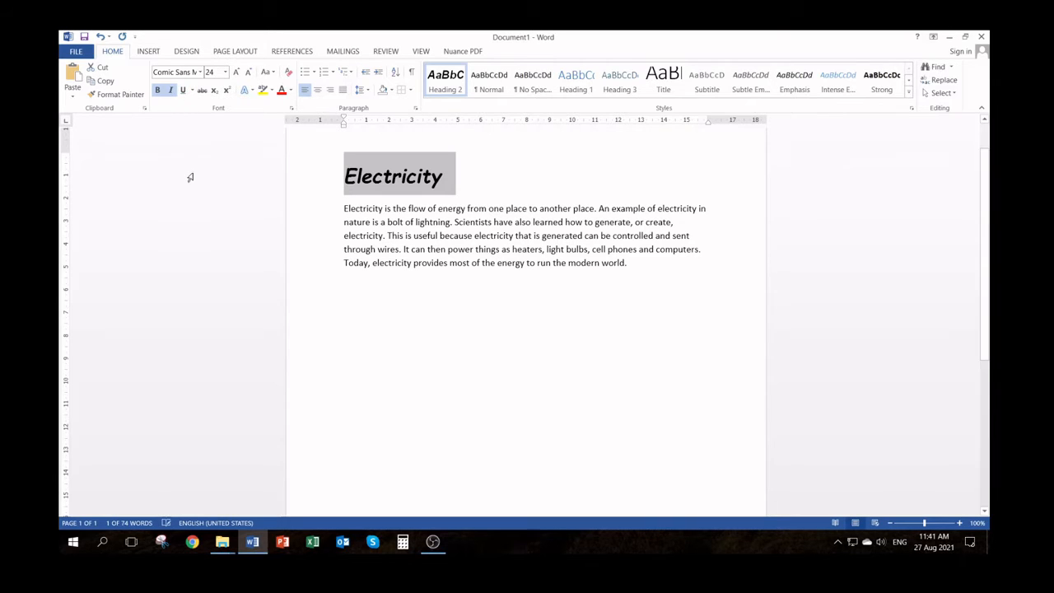
pyautogui.click(184, 92)
pyautogui.click(184, 92)
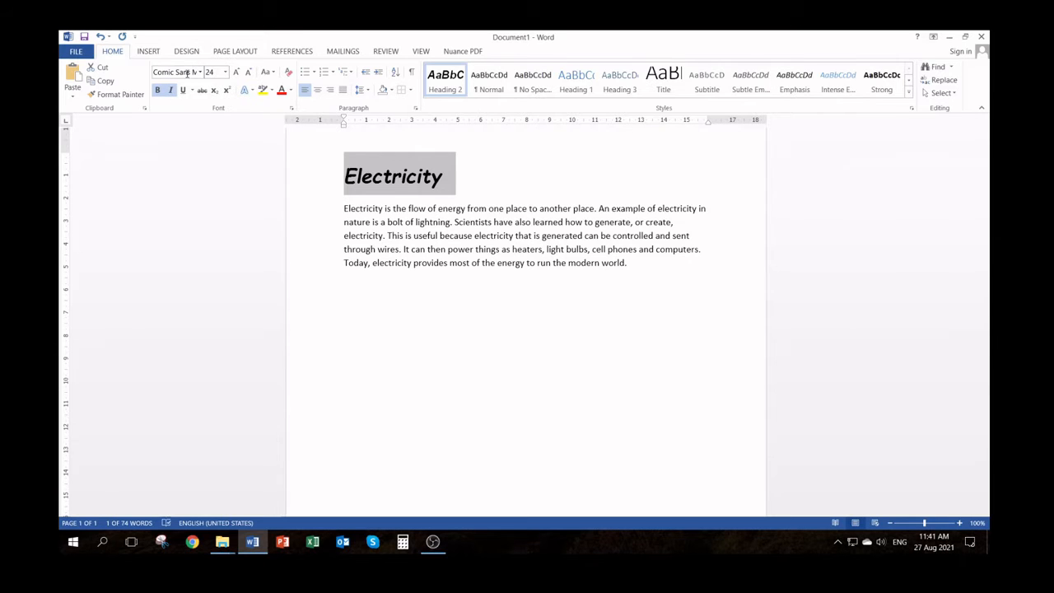
pyautogui.click(200, 73)
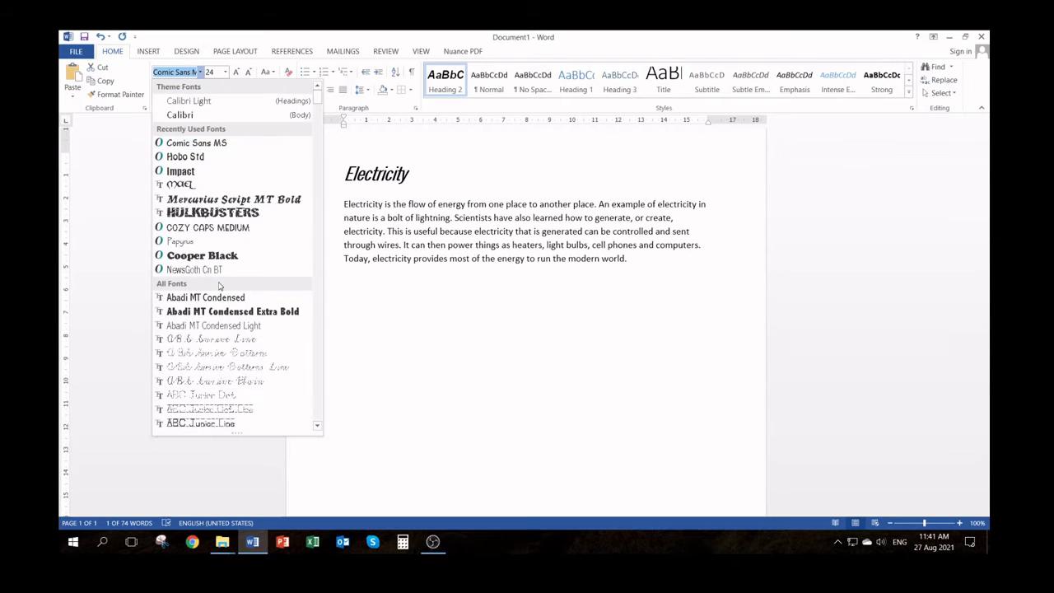
pyautogui.click(200, 73)
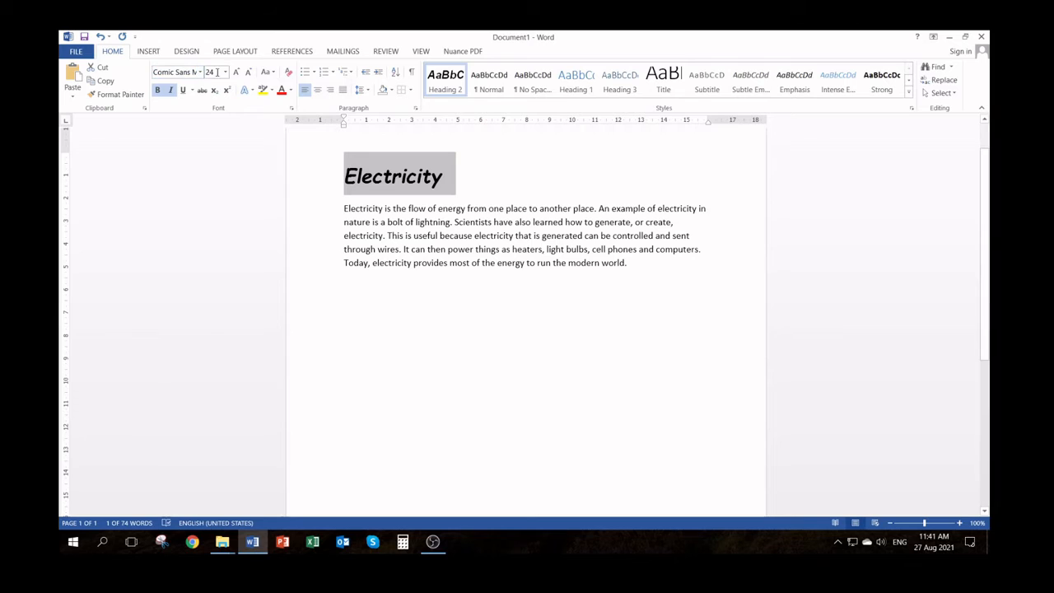
pyautogui.click(226, 74)
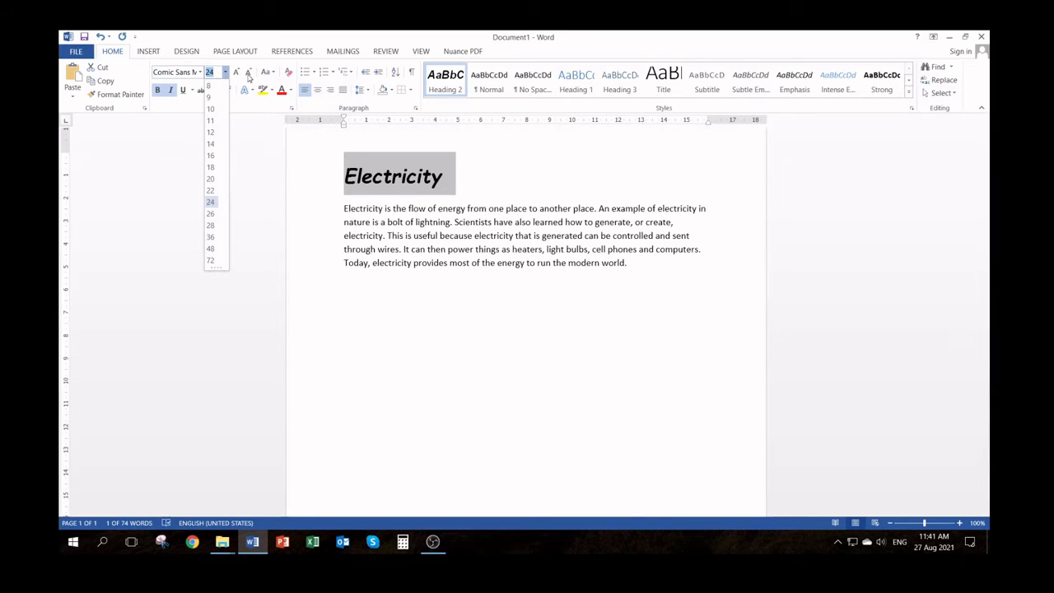
pyautogui.click(157, 93)
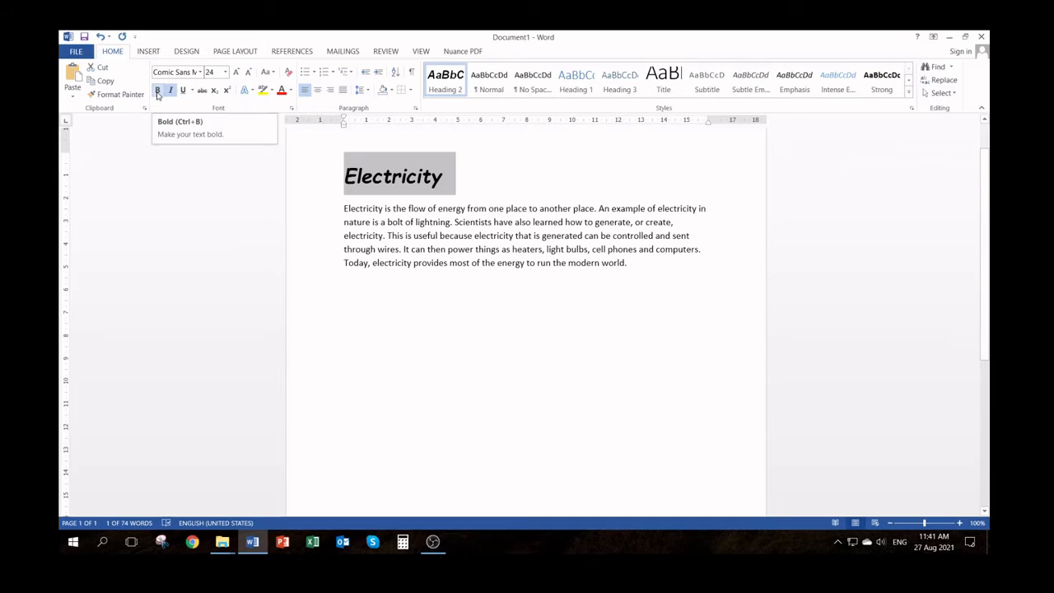
# Underline the "Electricity" heading and change its font color, trying red before choosing the standard light blue
pyautogui.click(182, 92)
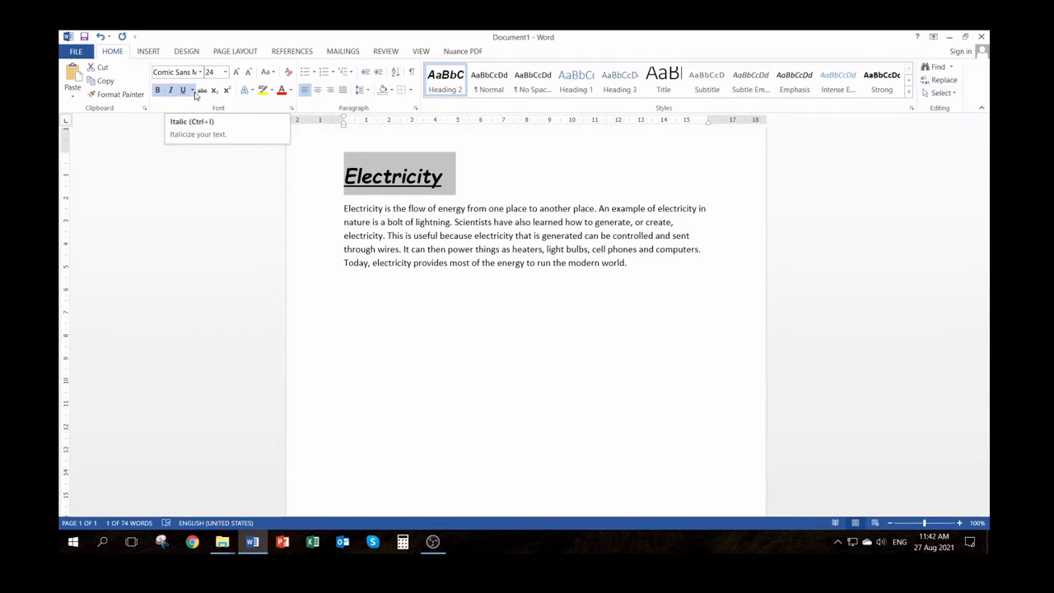
pyautogui.click(282, 92)
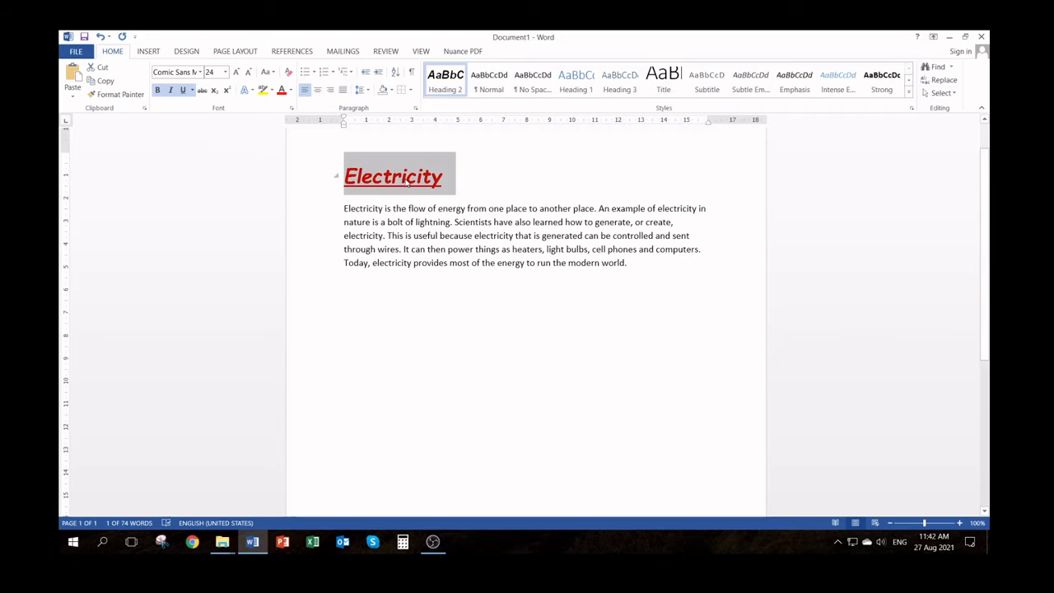
pyautogui.click(291, 92)
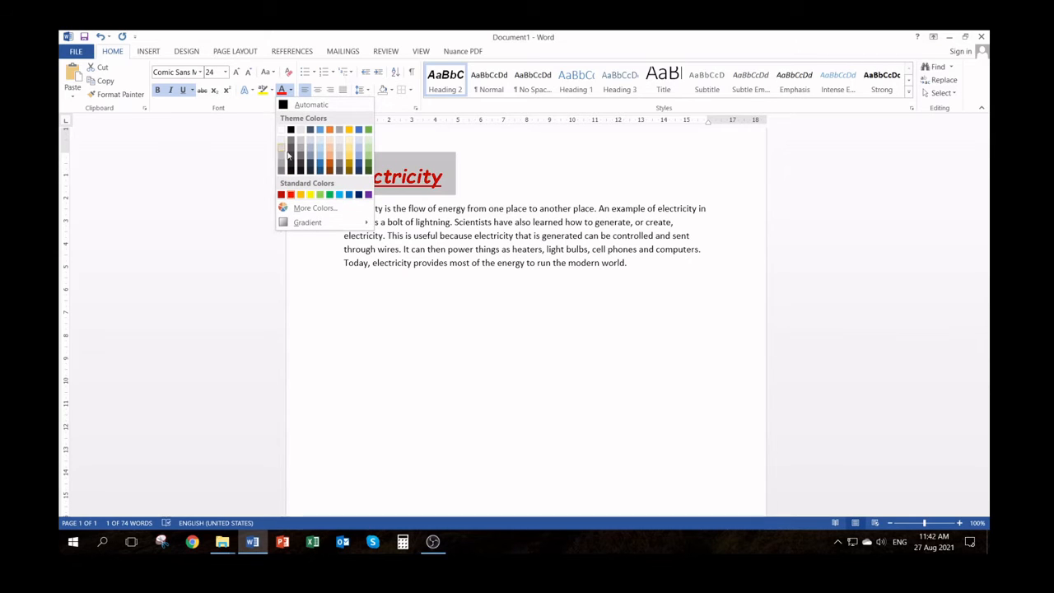
pyautogui.click(339, 195)
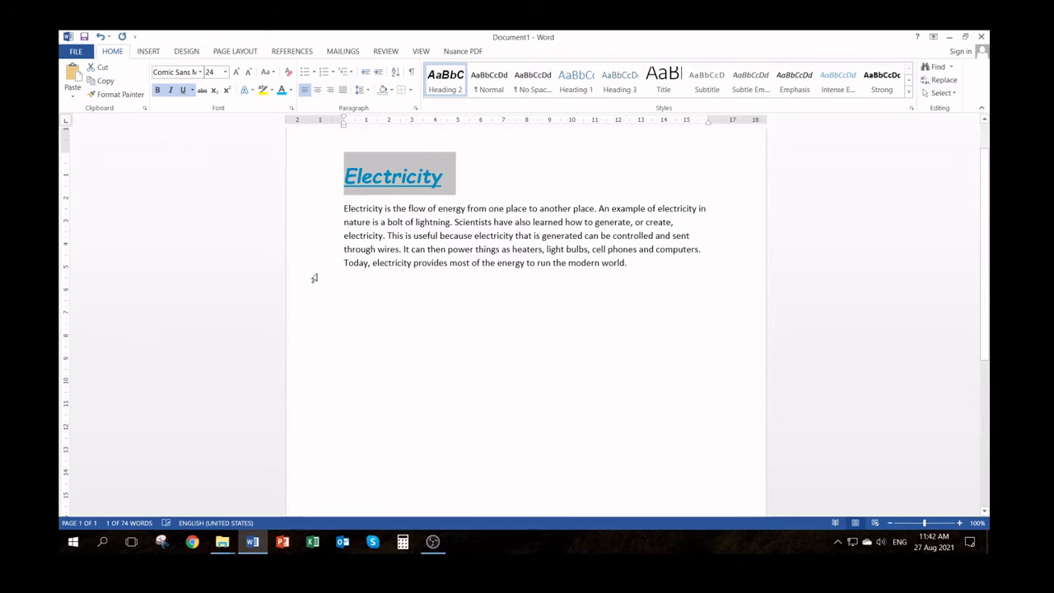
# Set the "Electricity" heading's font color to a pure dark blue from the standard color palette, after trying custom blue and green shades
pyautogui.click(291, 91)
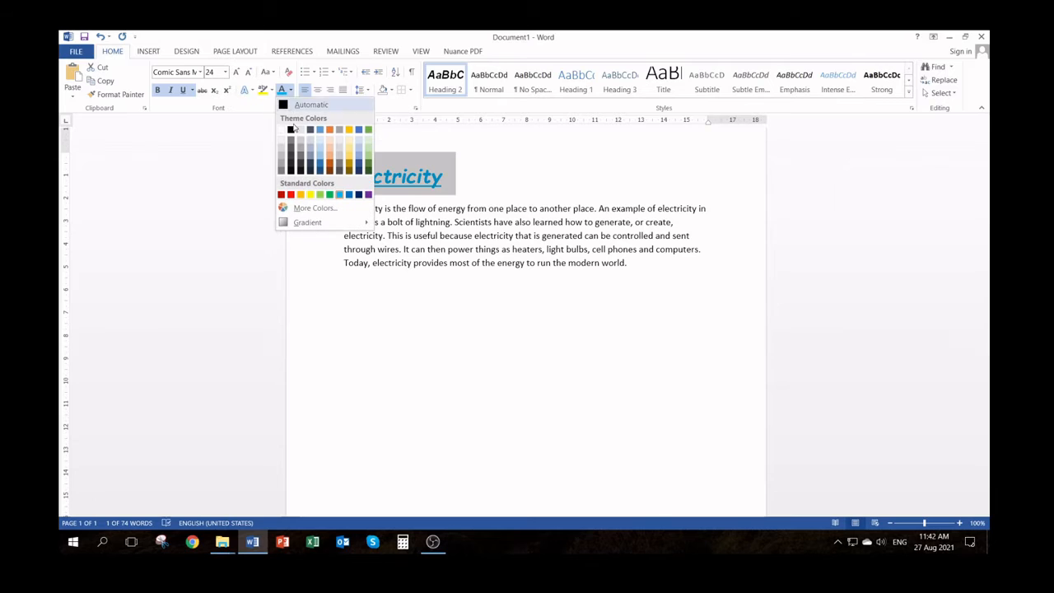
pyautogui.click(316, 209)
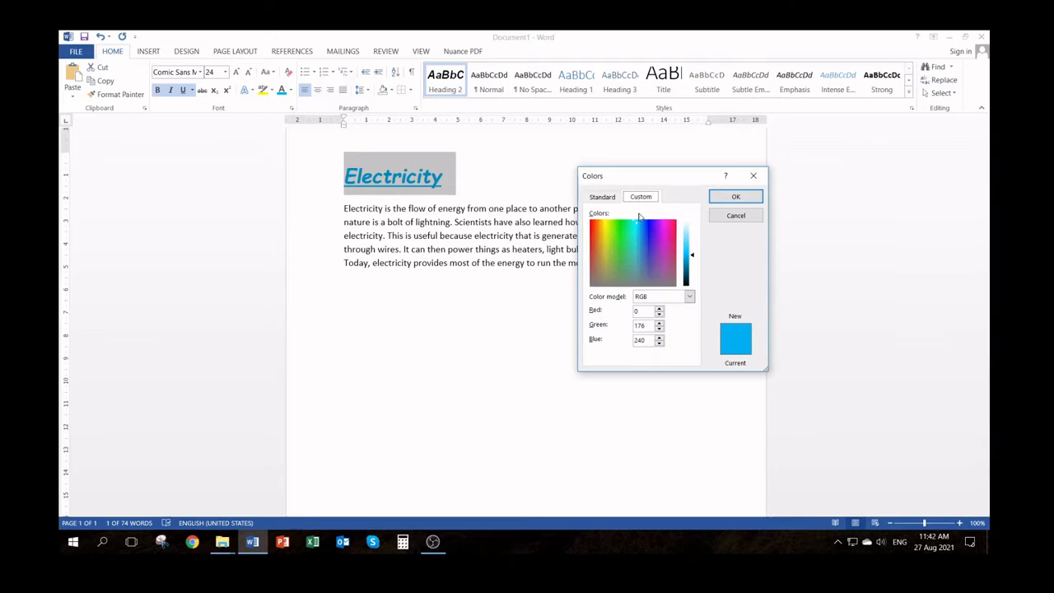
pyautogui.moveTo(637, 221)
pyautogui.mouseDown()
pyautogui.moveTo(645, 235)
pyautogui.moveTo(622, 235)
pyautogui.moveTo(629, 250)
pyautogui.moveTo(647, 240)
pyautogui.moveTo(616, 240)
pyautogui.moveTo(648, 255)
pyautogui.moveTo(641, 231)
pyautogui.mouseUp()
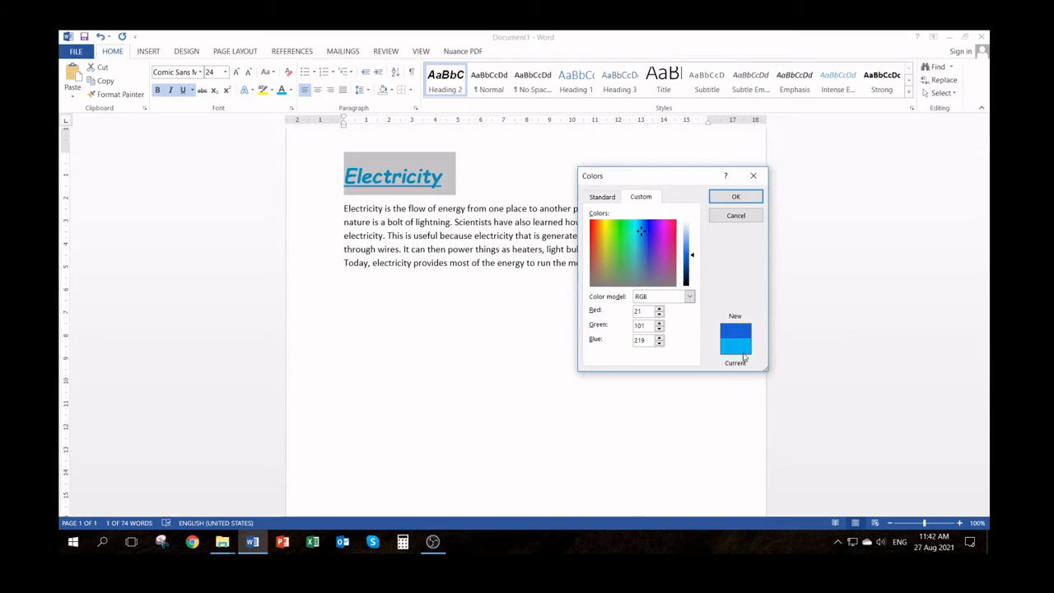
pyautogui.click(613, 230)
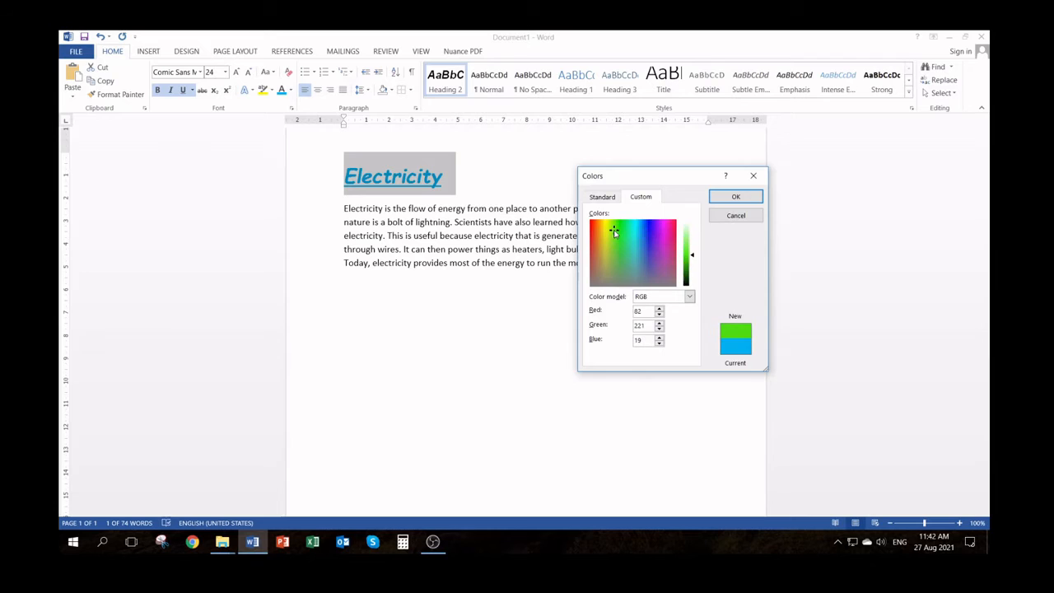
pyautogui.moveTo(692, 259)
pyautogui.mouseDown()
pyautogui.moveTo(691, 243)
pyautogui.moveTo(690, 270)
pyautogui.moveTo(687, 252)
pyautogui.mouseUp()
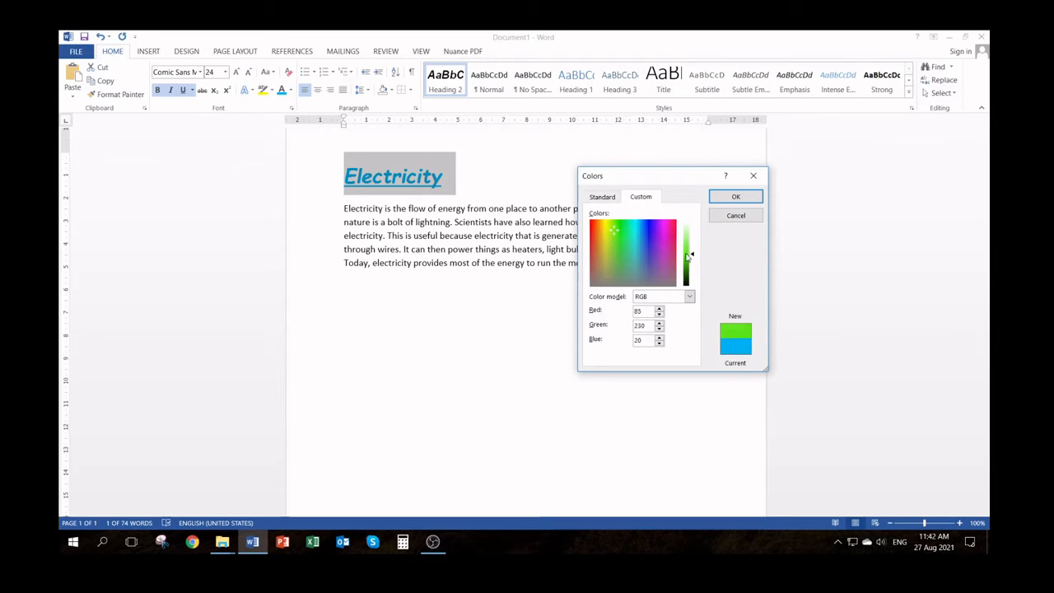
pyautogui.click(593, 199)
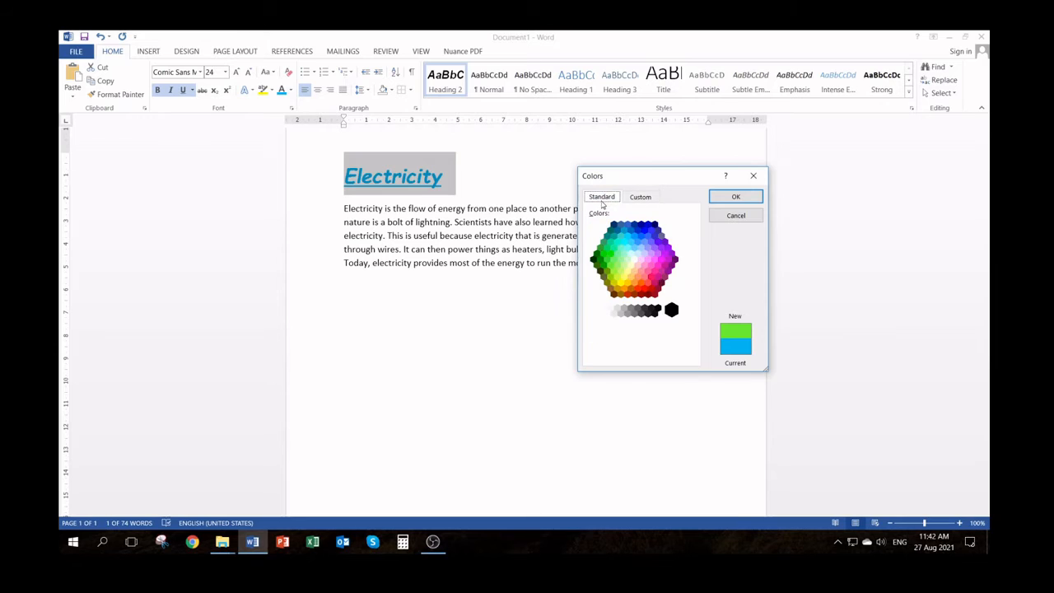
pyautogui.click(644, 231)
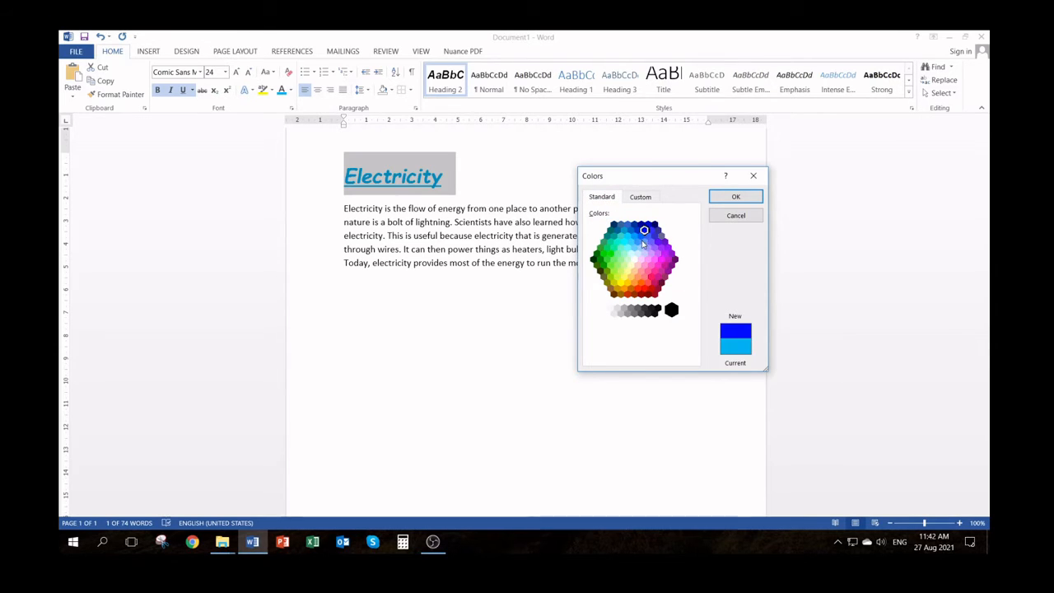
pyautogui.click(641, 238)
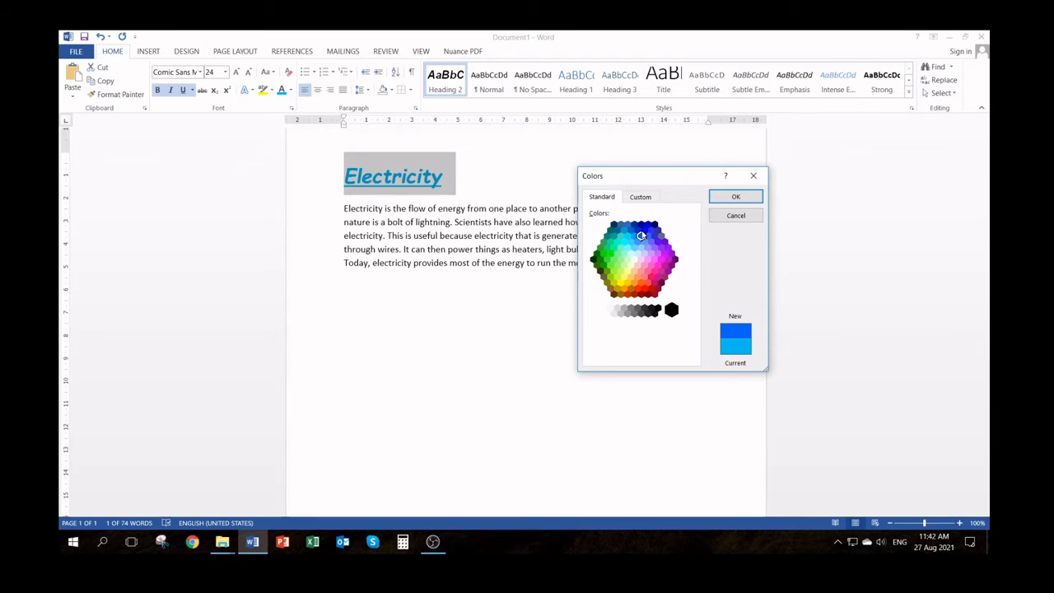
pyautogui.click(644, 230)
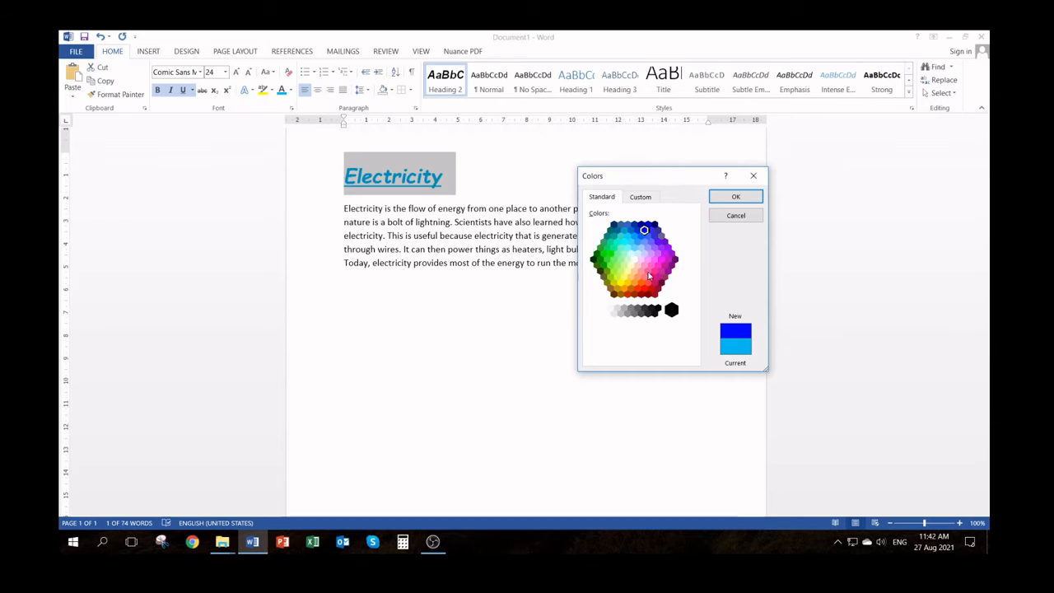
pyautogui.click(734, 197)
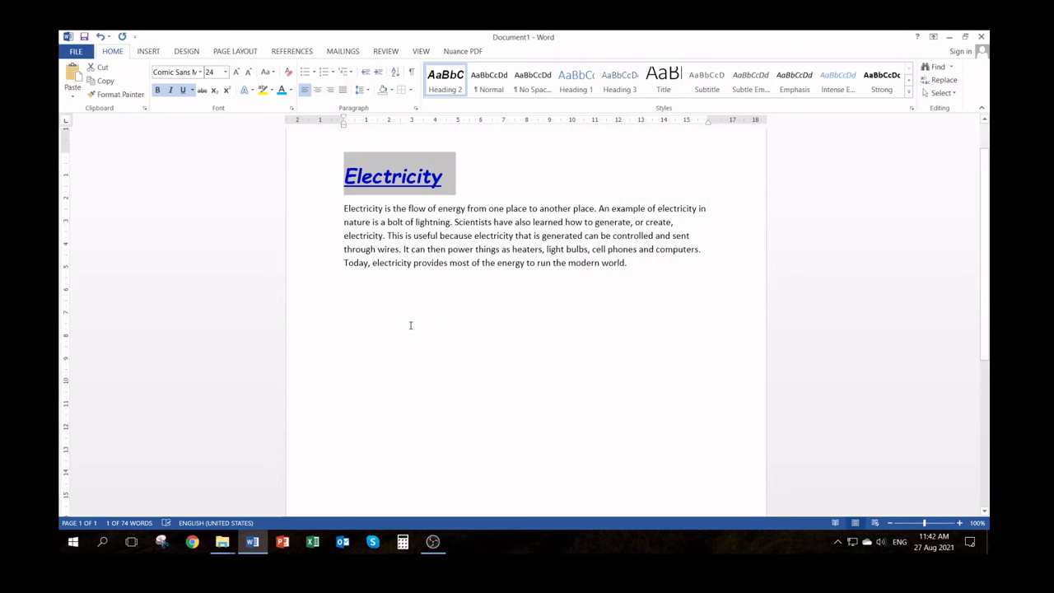
pyautogui.click(291, 90)
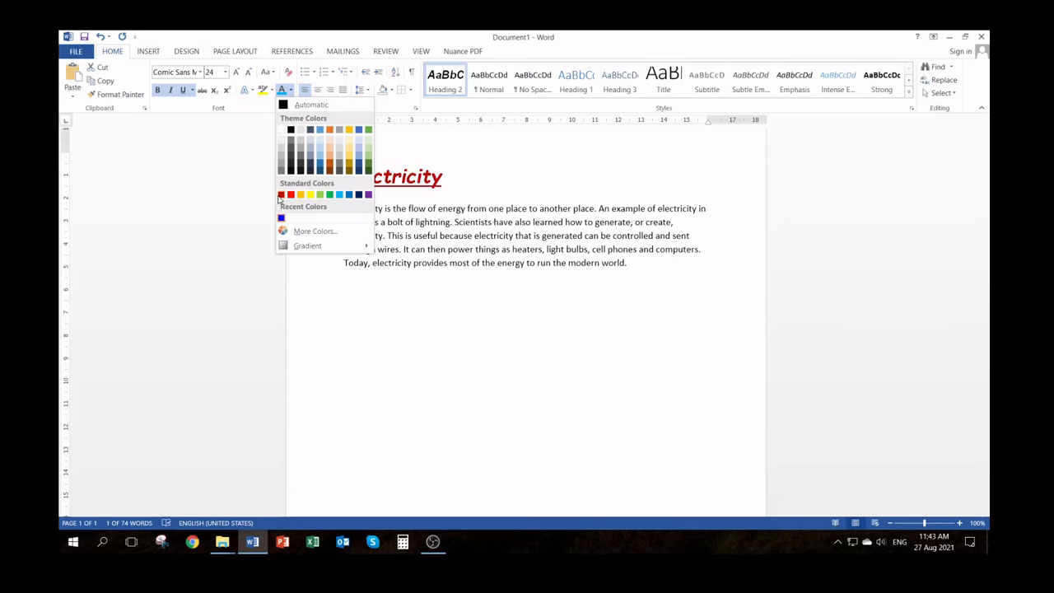
pyautogui.click(313, 231)
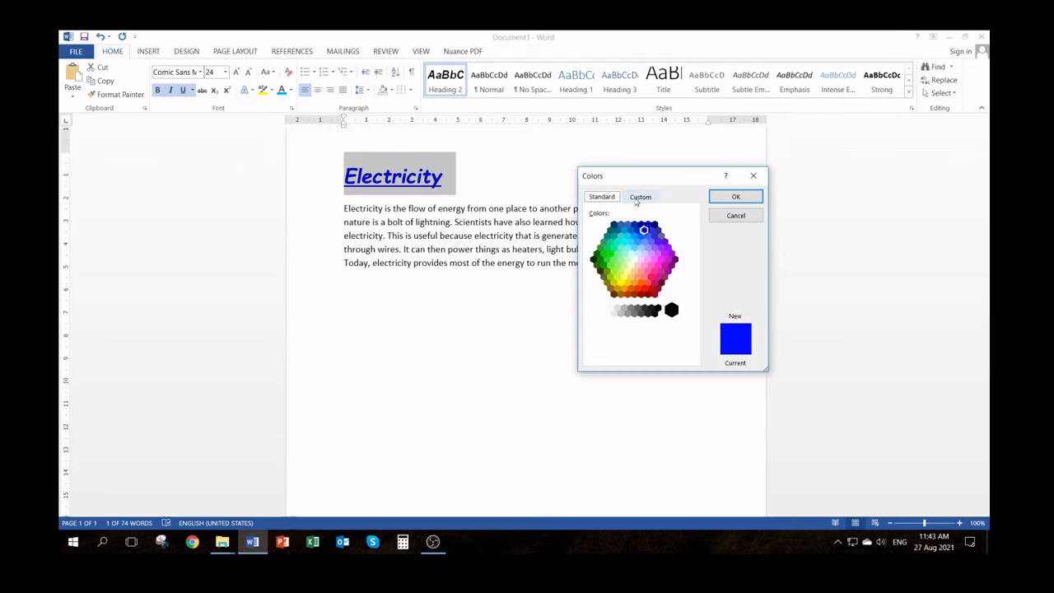
pyautogui.click(729, 218)
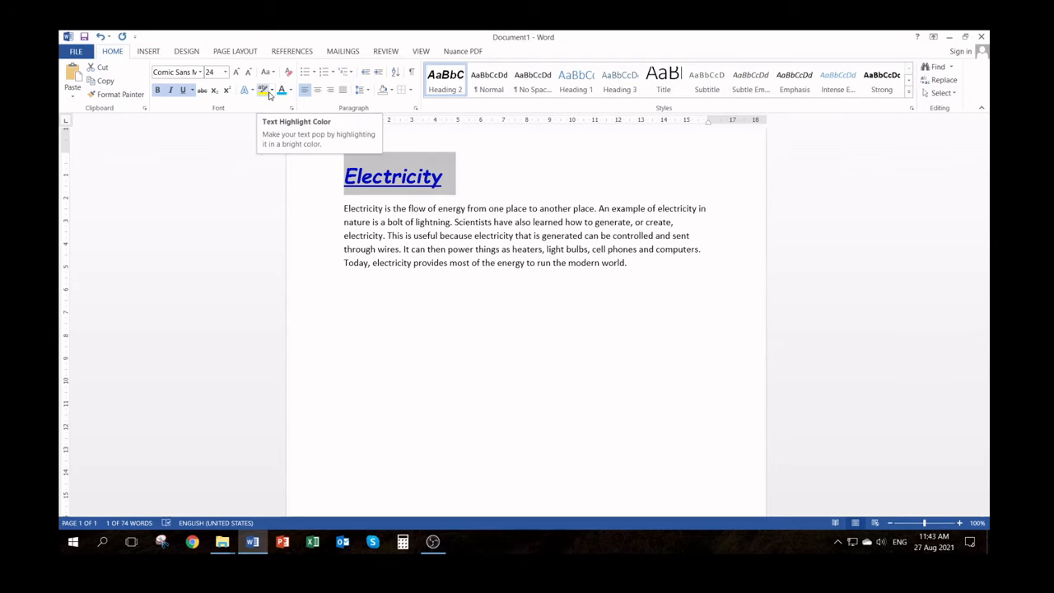
# Highlight the "Electricity" heading in yellow and undo the spaces inserted in front of it
pyautogui.click(272, 93)
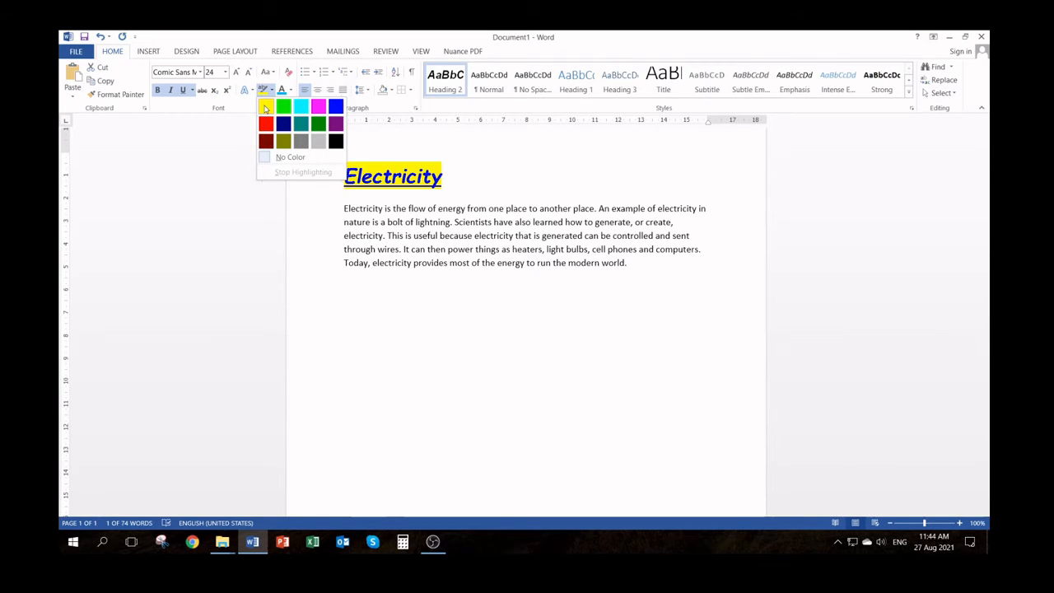
pyautogui.click(265, 107)
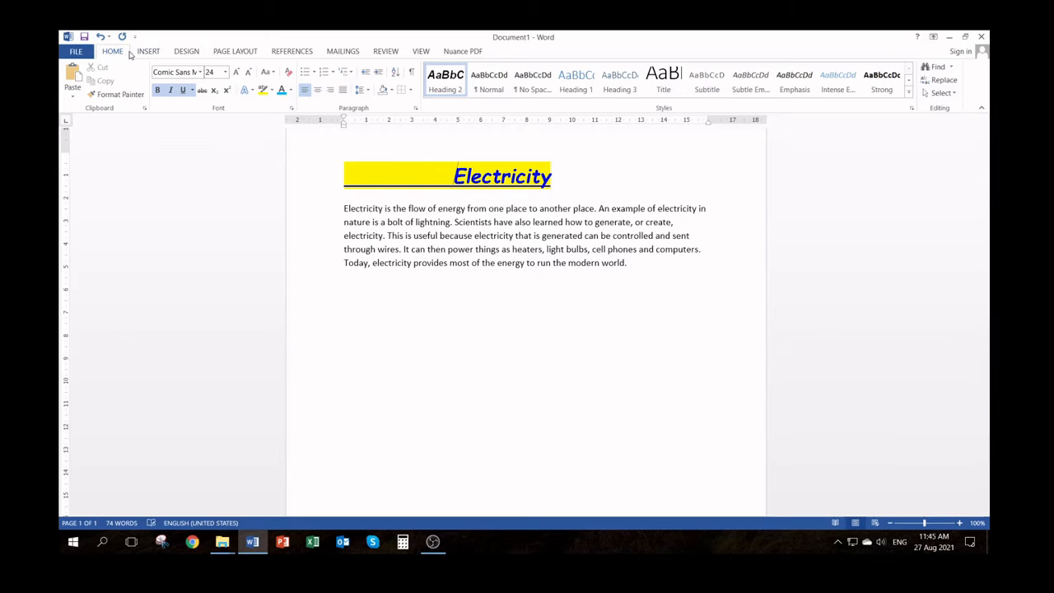
pyautogui.click(100, 37)
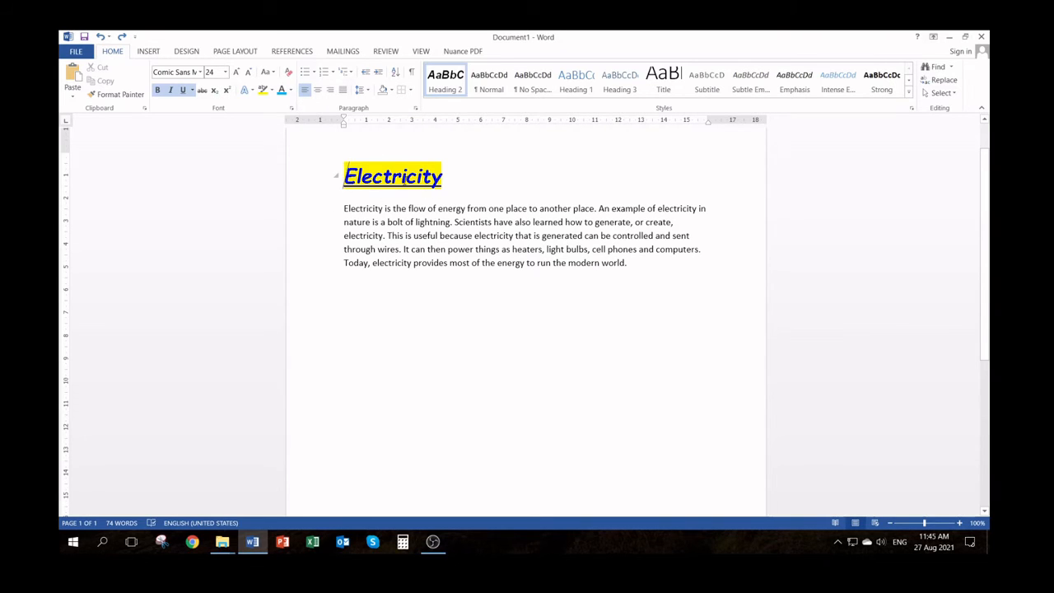
# Try right and left alignment on the "Electricity" heading and finish with it centered
pyautogui.click(317, 90)
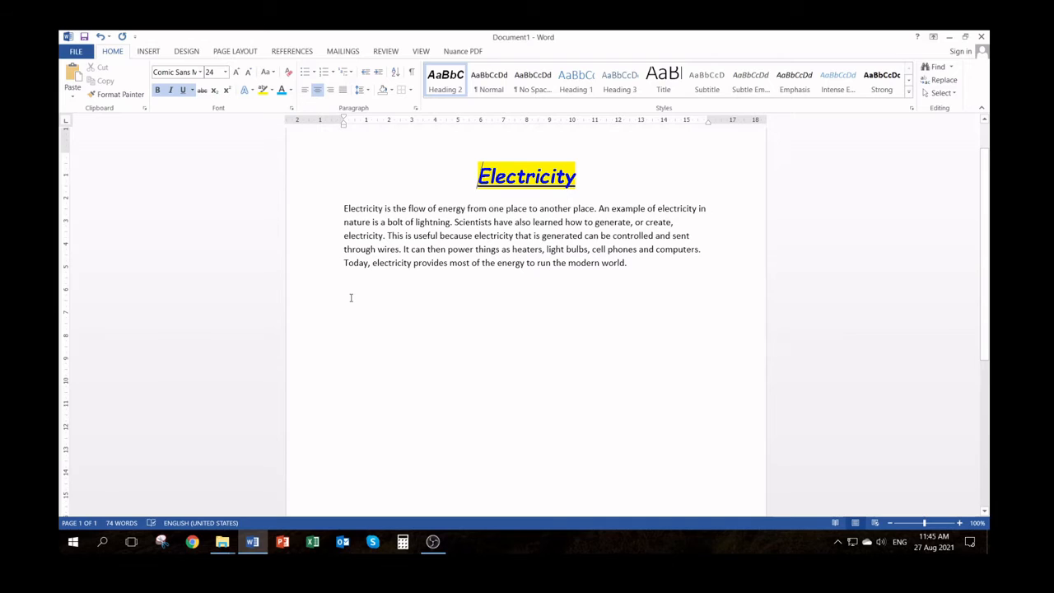
pyautogui.click(330, 90)
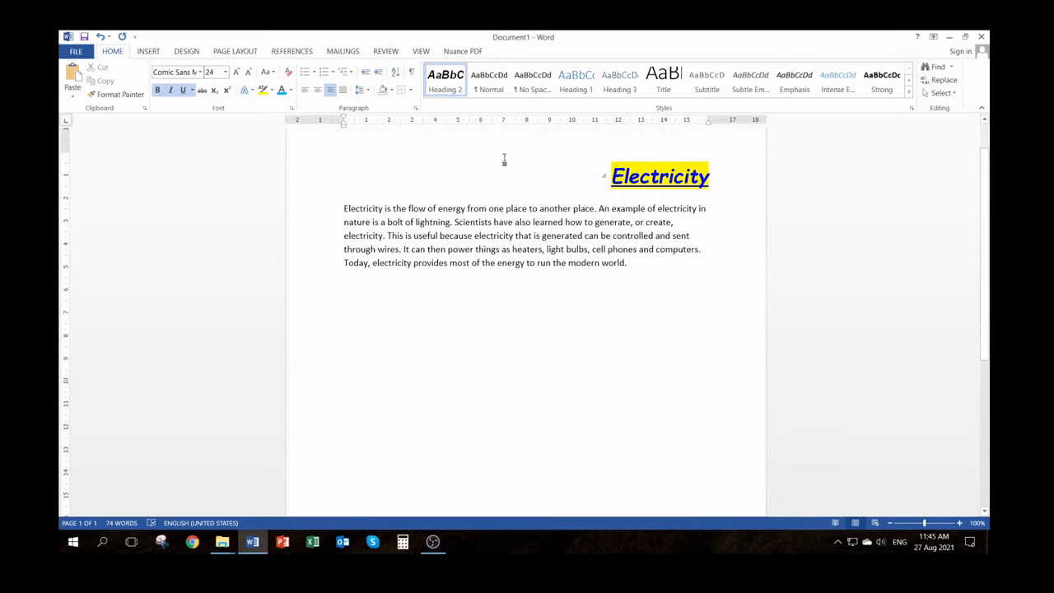
pyautogui.click(304, 90)
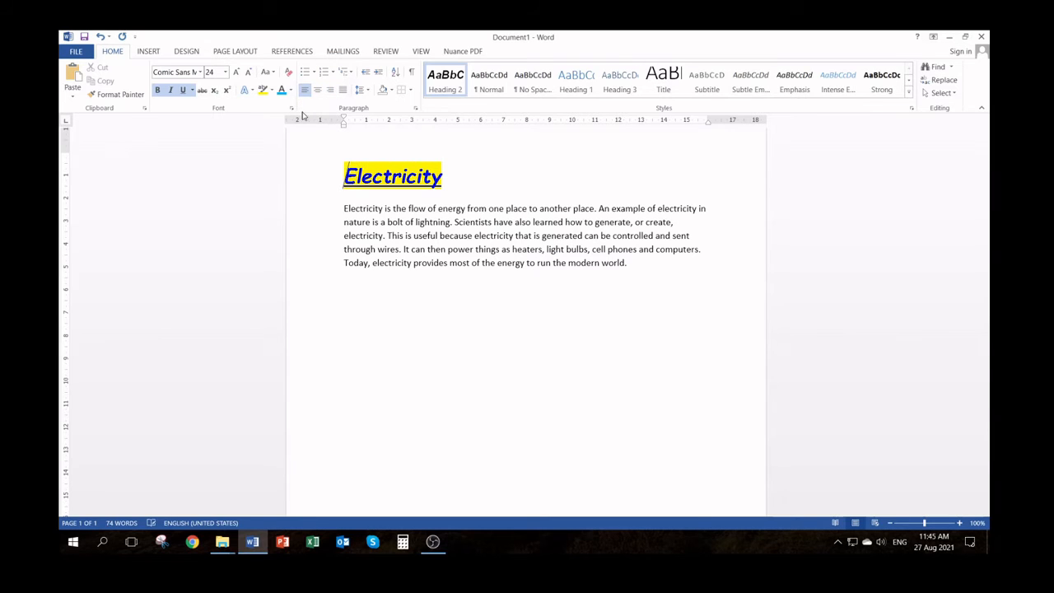
pyautogui.click(318, 91)
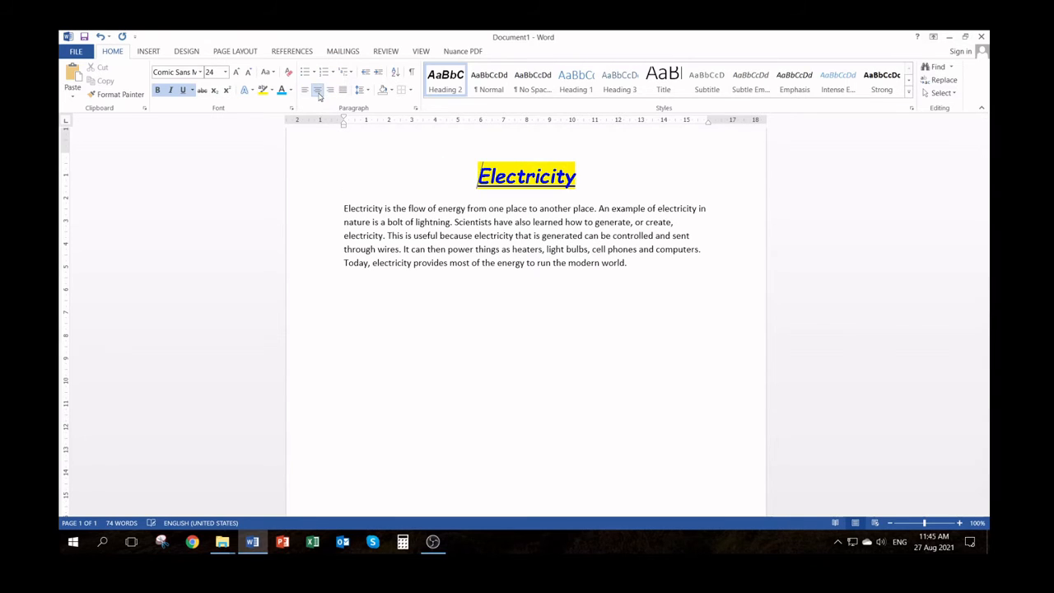
pyautogui.click(331, 92)
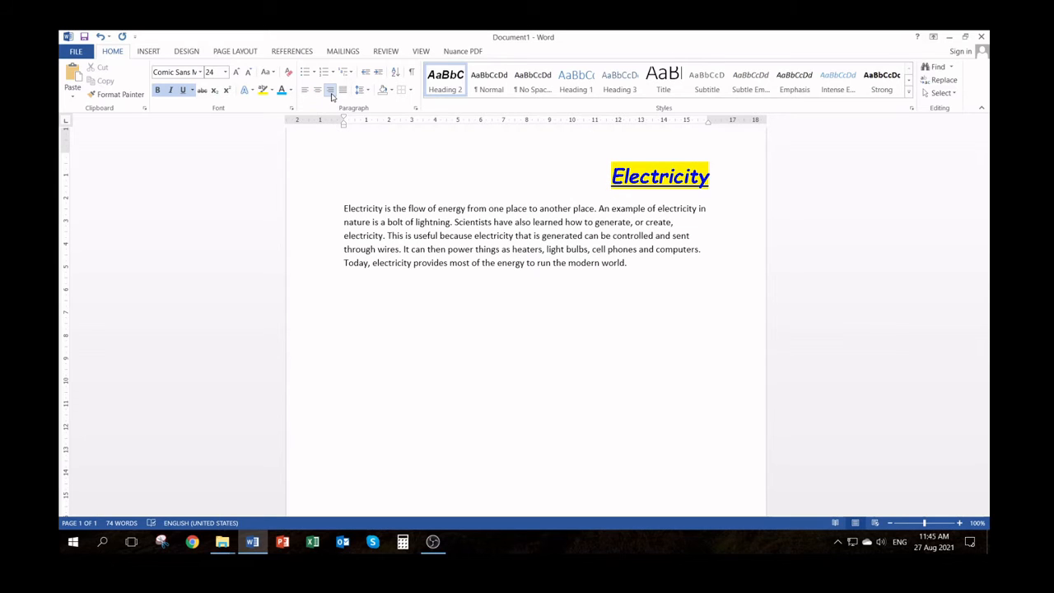
pyautogui.click(318, 91)
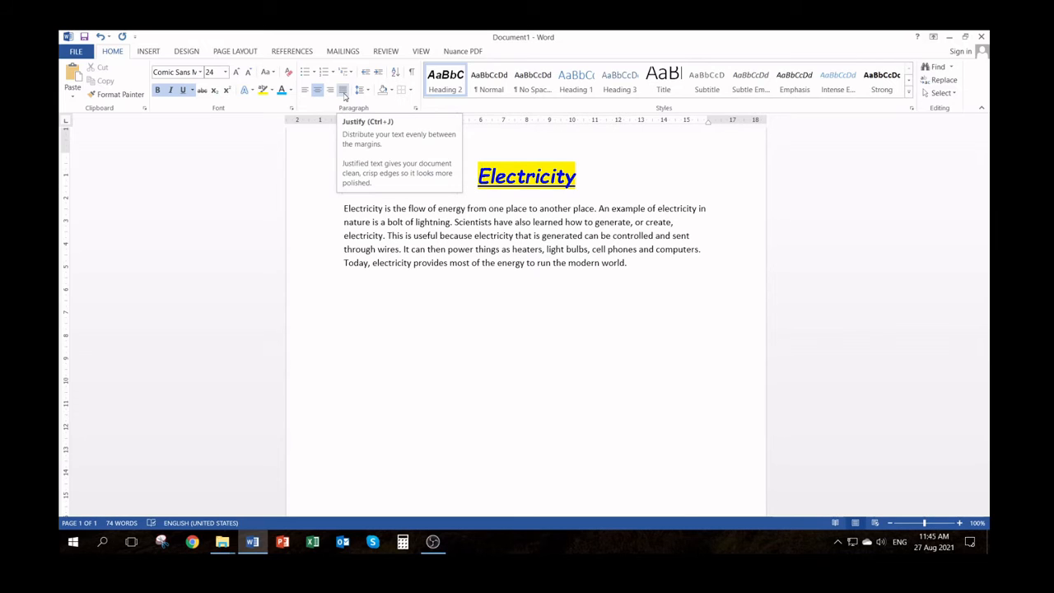
# Try center, right and left alignment on the paragraph below the heading and finish with it justified
pyautogui.click(466, 255)
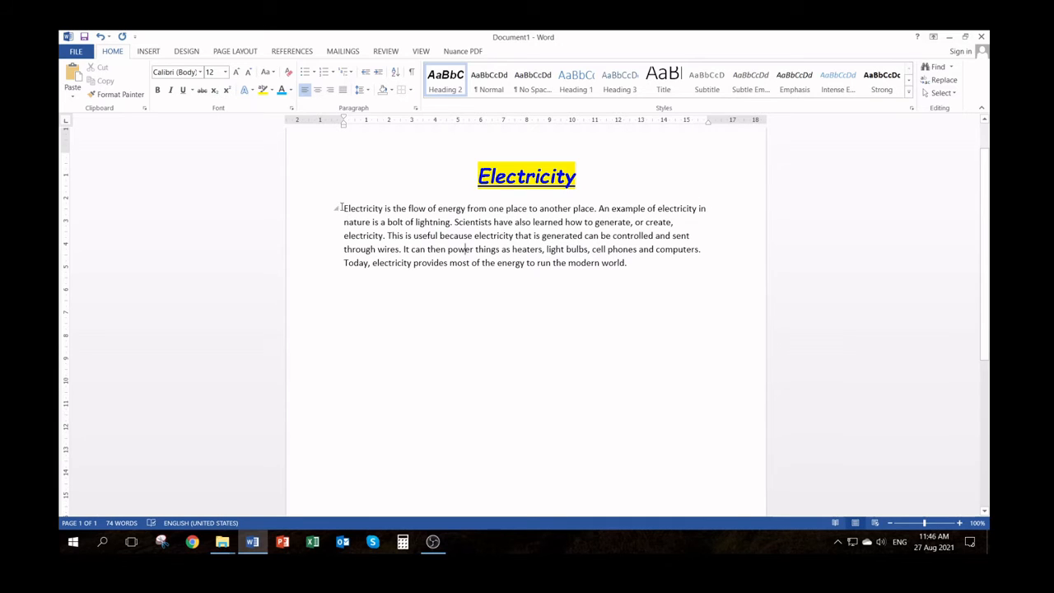
pyautogui.moveTo(297, 212); pyautogui.dragTo(316, 283)
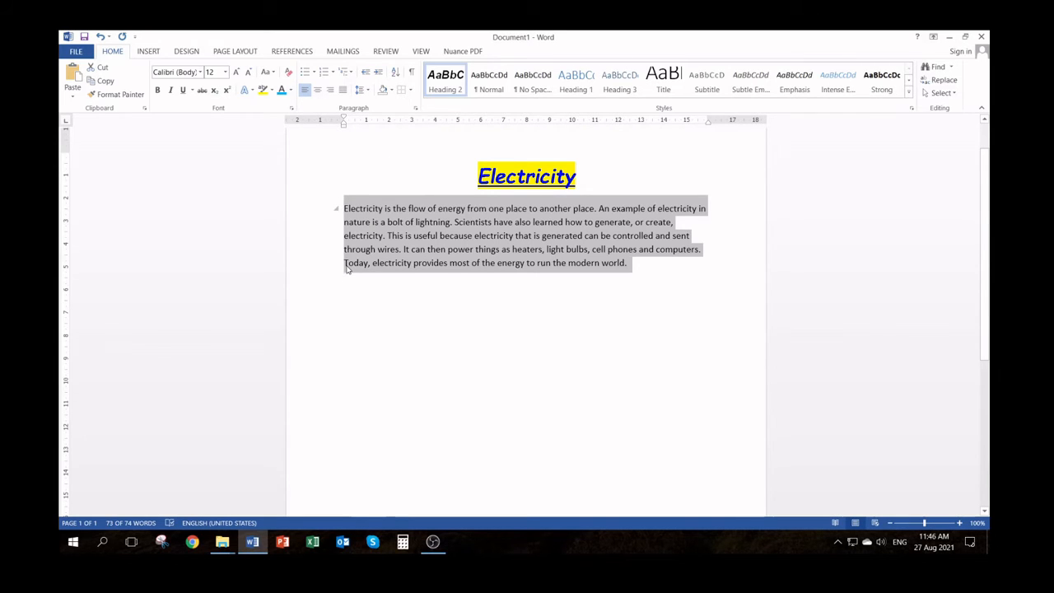
pyautogui.click(318, 91)
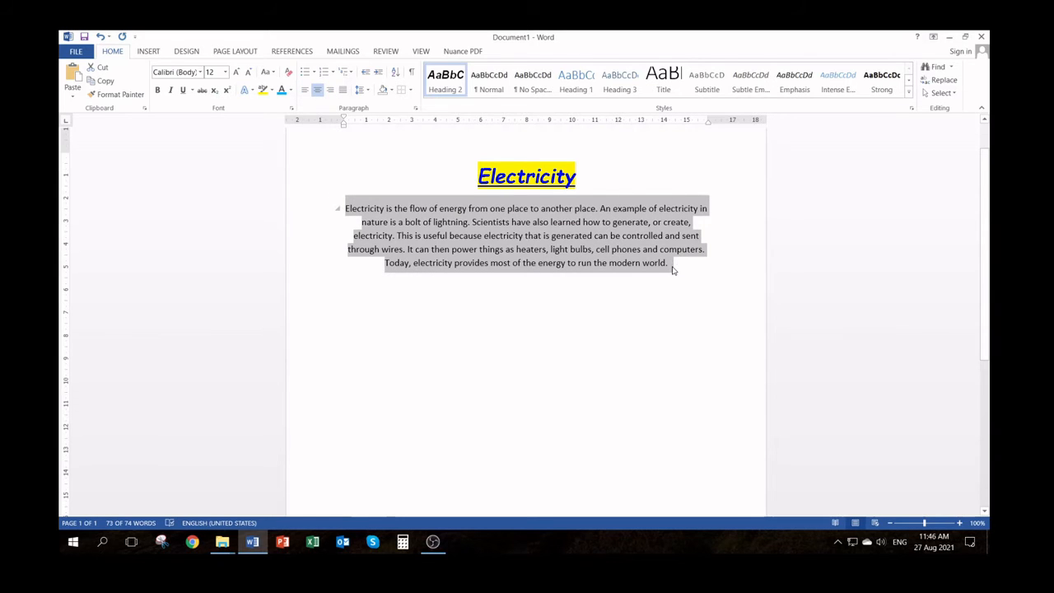
pyautogui.click(329, 91)
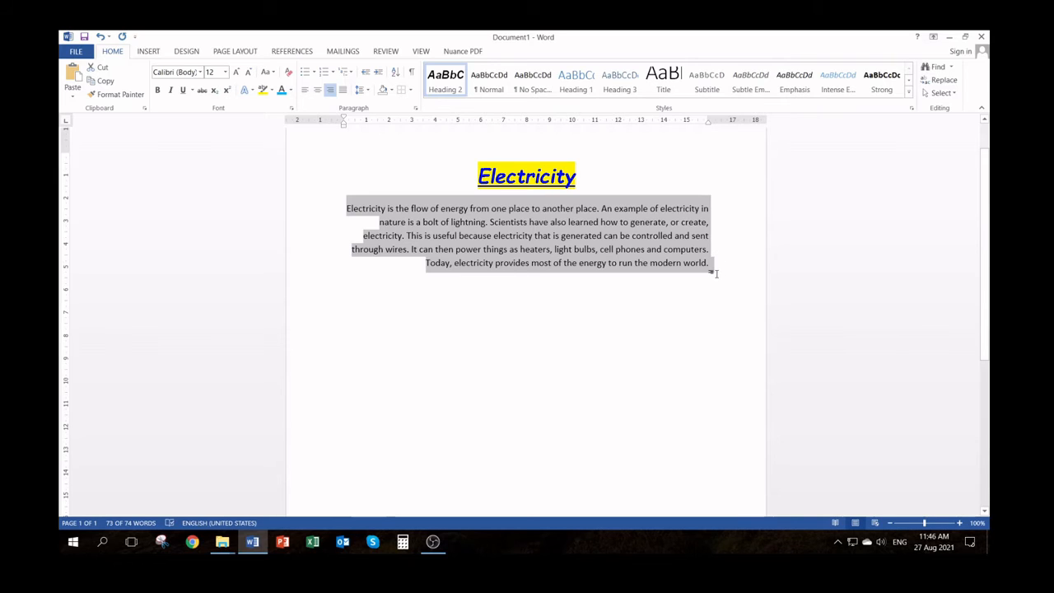
pyautogui.click(344, 90)
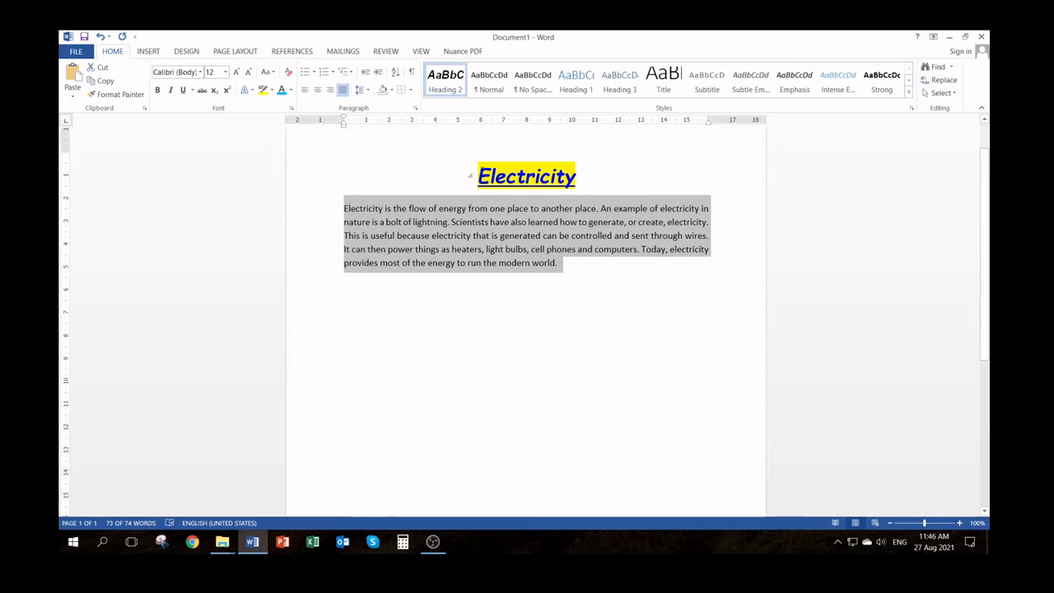
pyautogui.click(304, 92)
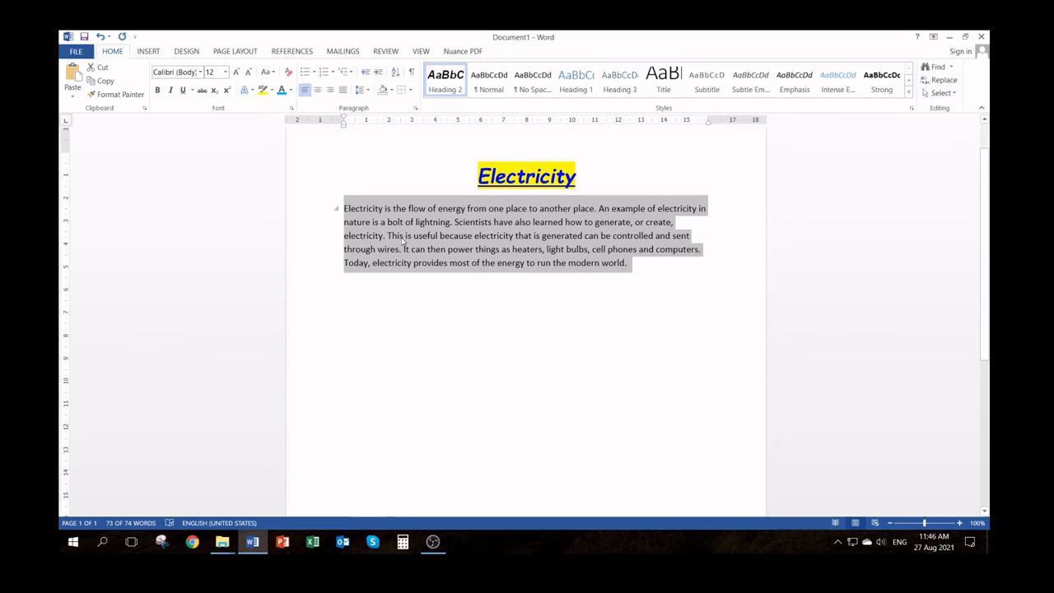
pyautogui.click(344, 92)
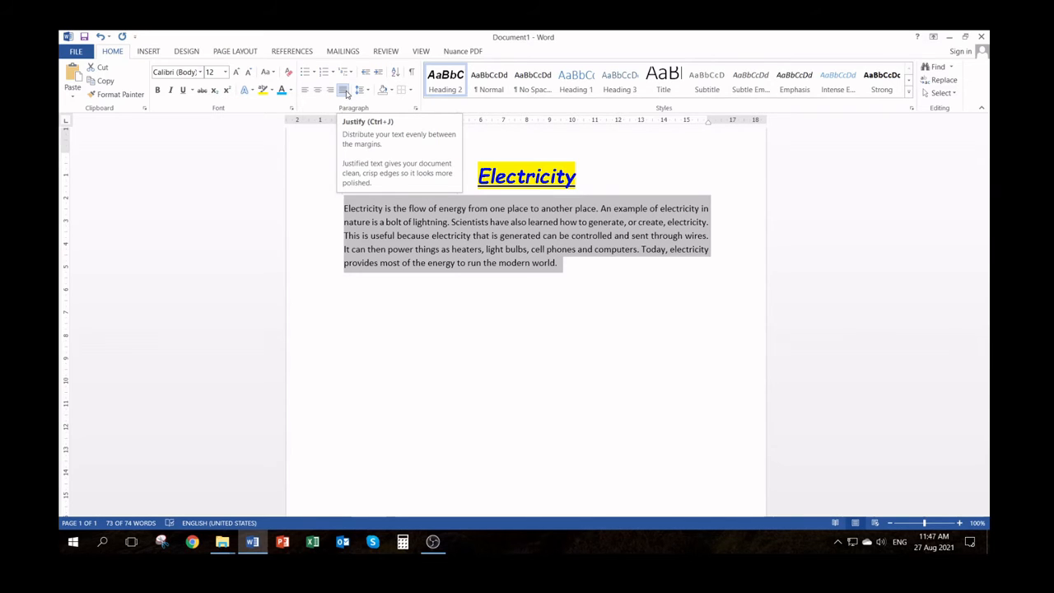
pyautogui.click(454, 229)
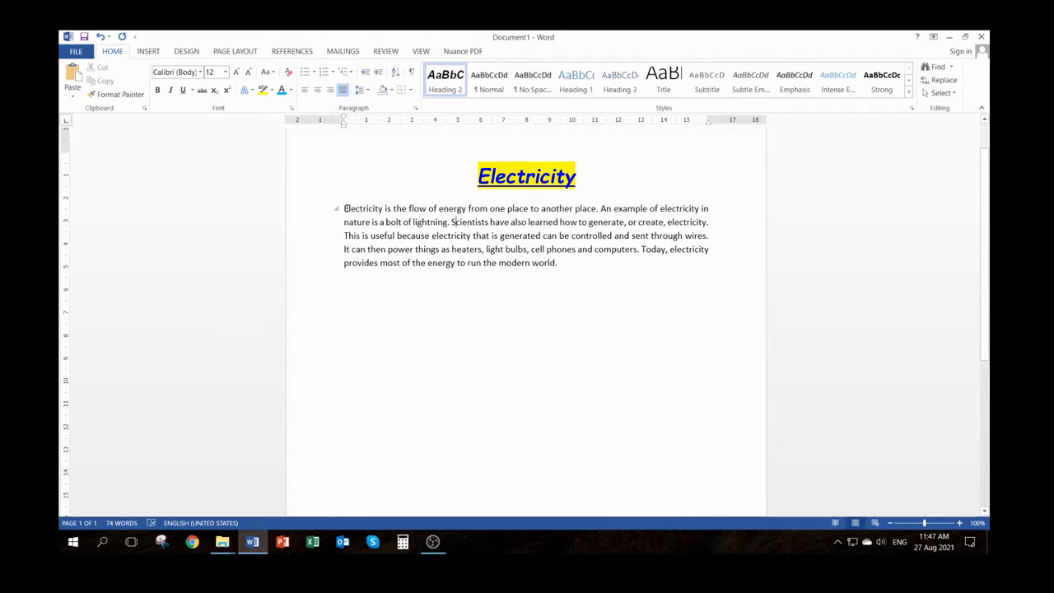
# Apply the black starburst bullet to the whole paragraph and undo it
pyautogui.click(315, 74)
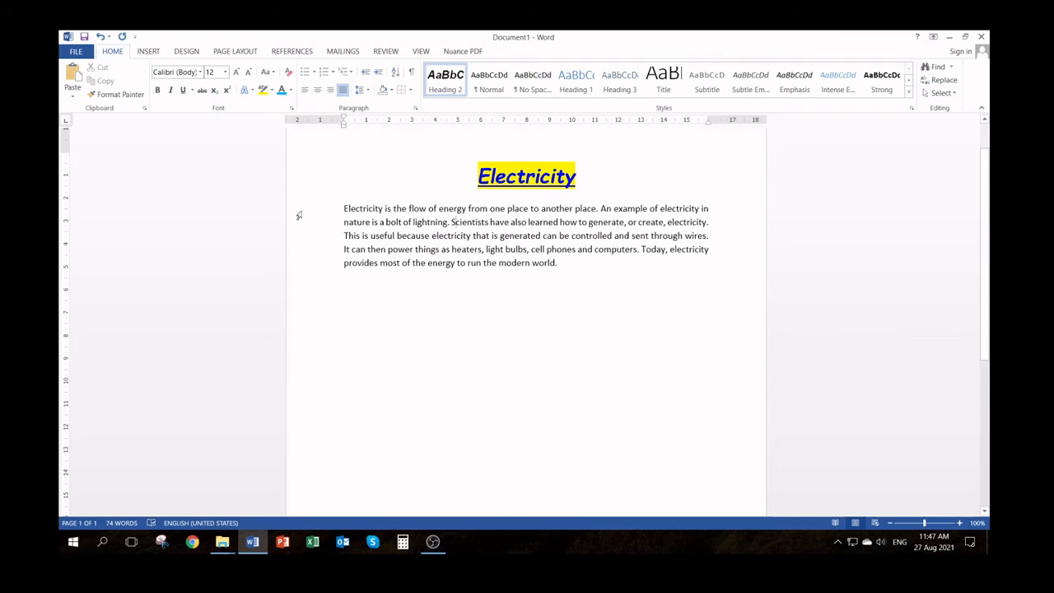
pyautogui.moveTo(299, 214); pyautogui.dragTo(310, 271)
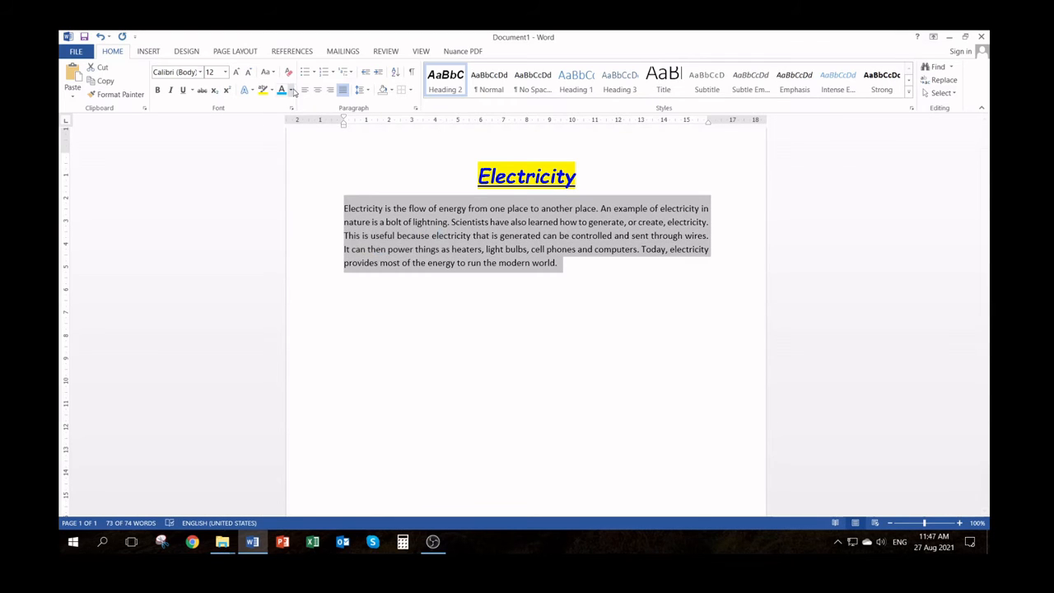
pyautogui.click(315, 73)
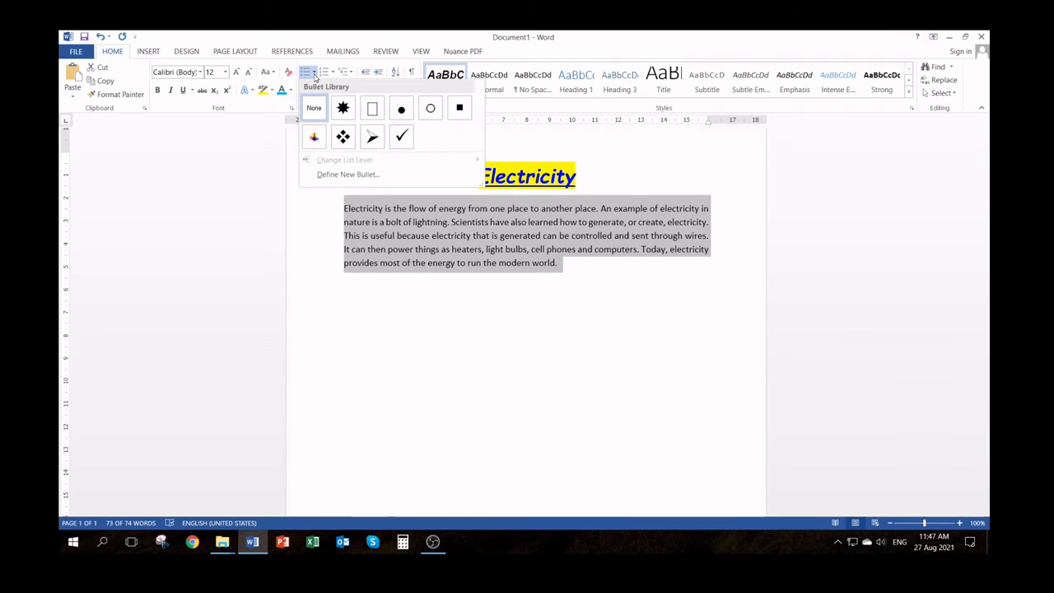
pyautogui.click(343, 108)
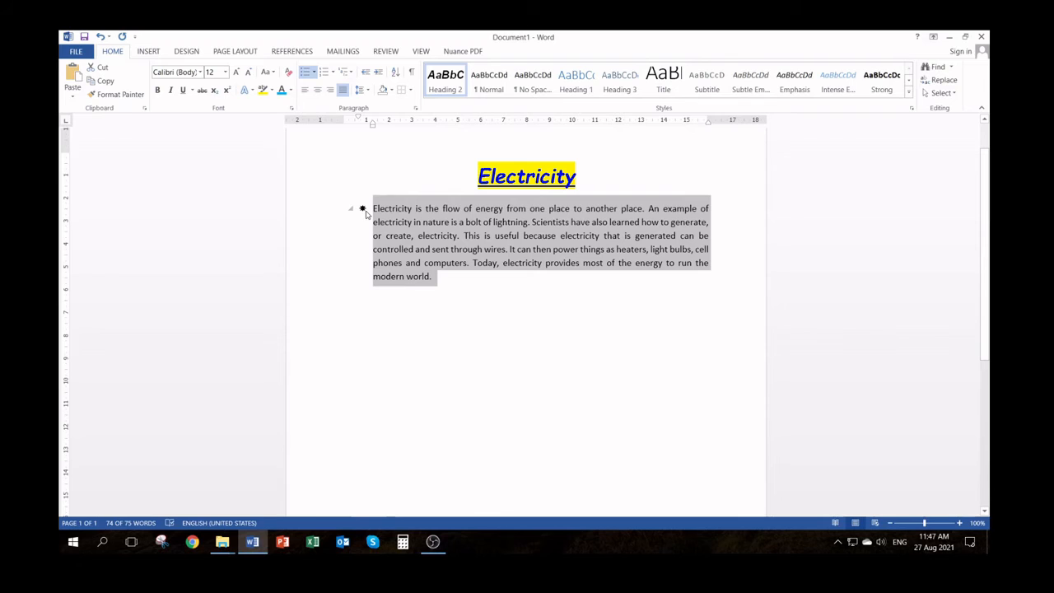
pyautogui.click(99, 38)
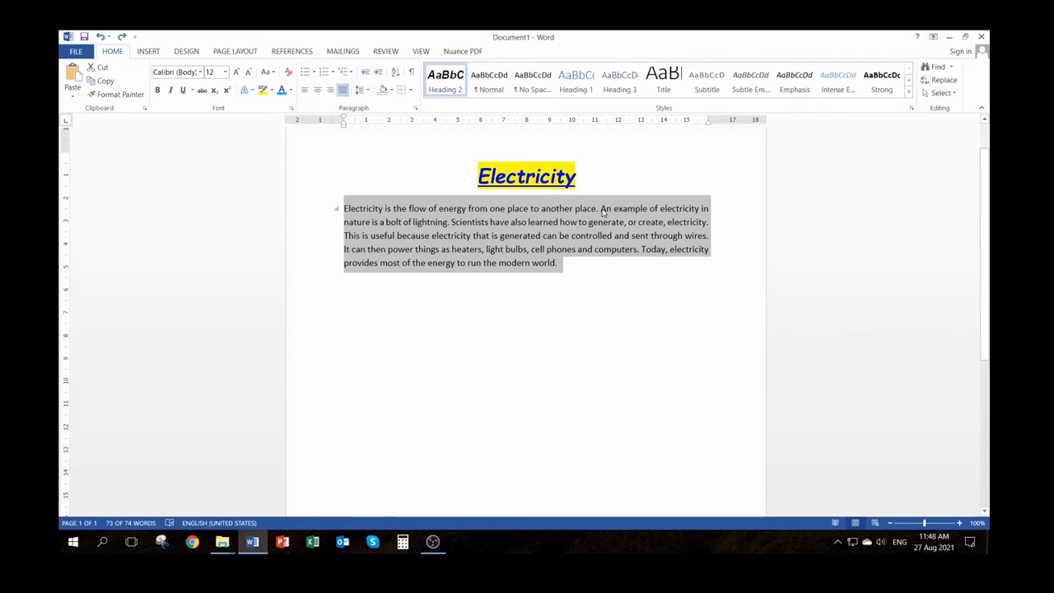
# Split the paragraph below the heading into six separate paragraphs, one per sentence, and select all six
pyautogui.click(634, 257)
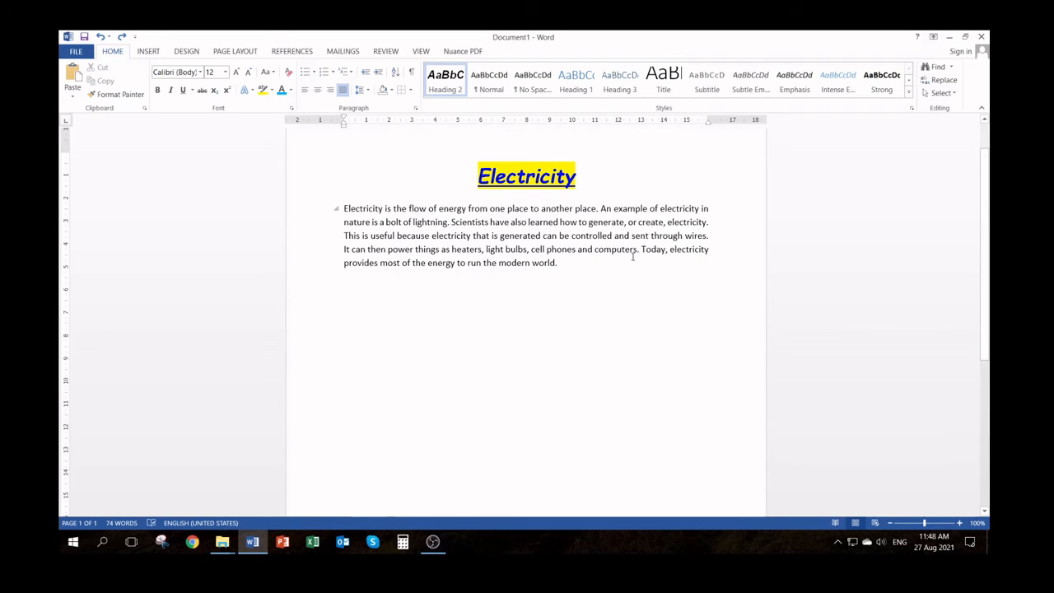
pyautogui.click(601, 209)
pyautogui.press('Return')
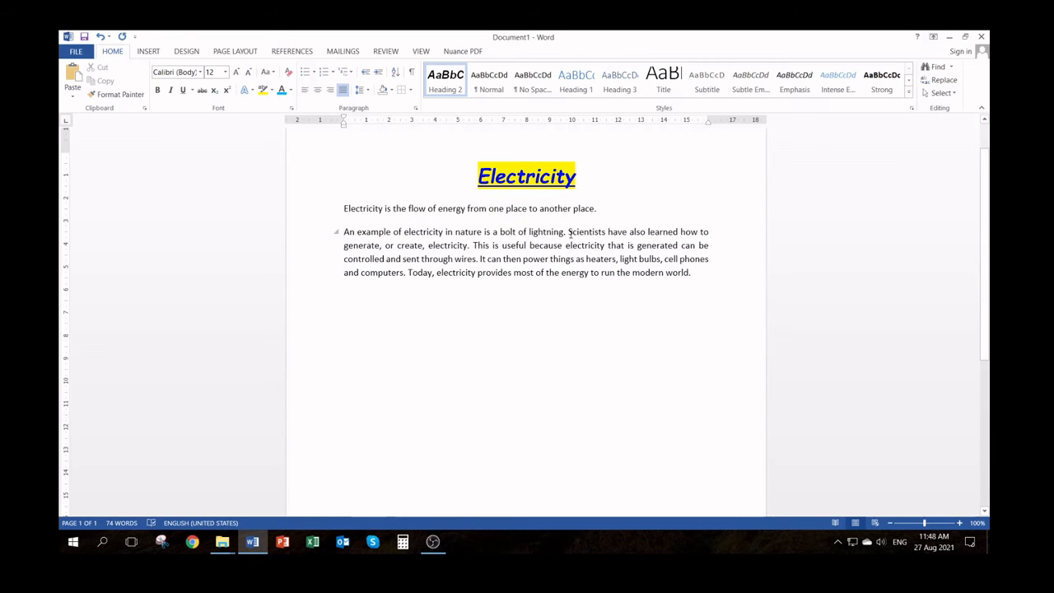
pyautogui.click(568, 232)
pyautogui.press('Return')
pyautogui.click(618, 257)
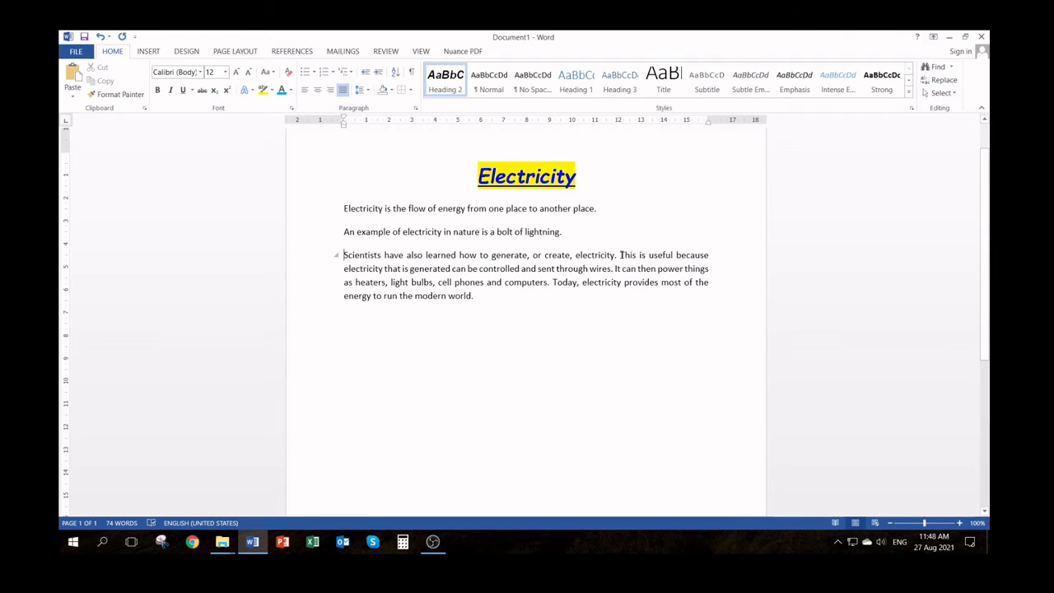
pyautogui.press('Return')
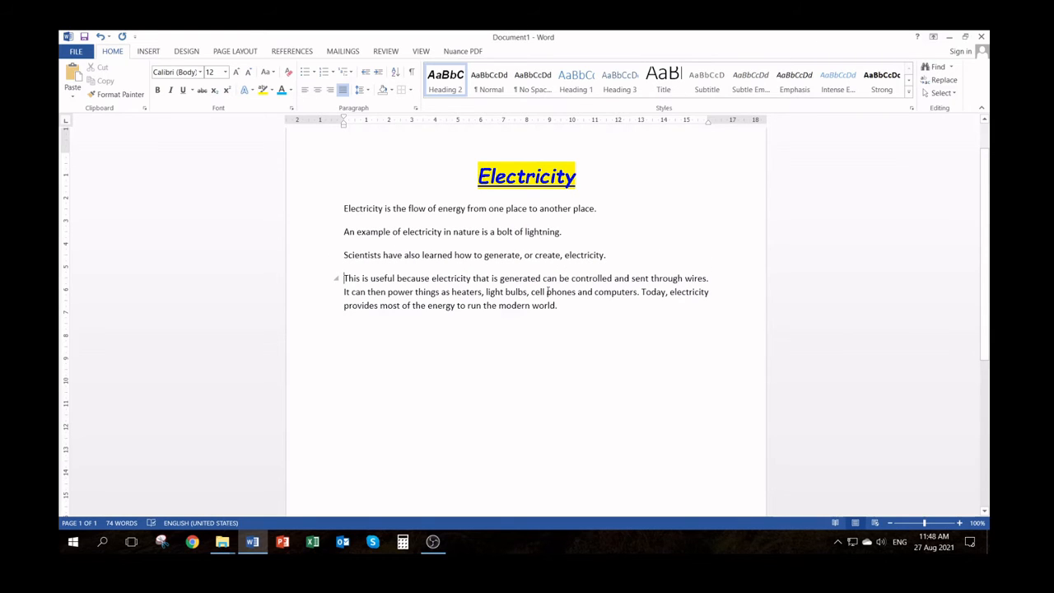
pyautogui.click(344, 291)
pyautogui.press('Return')
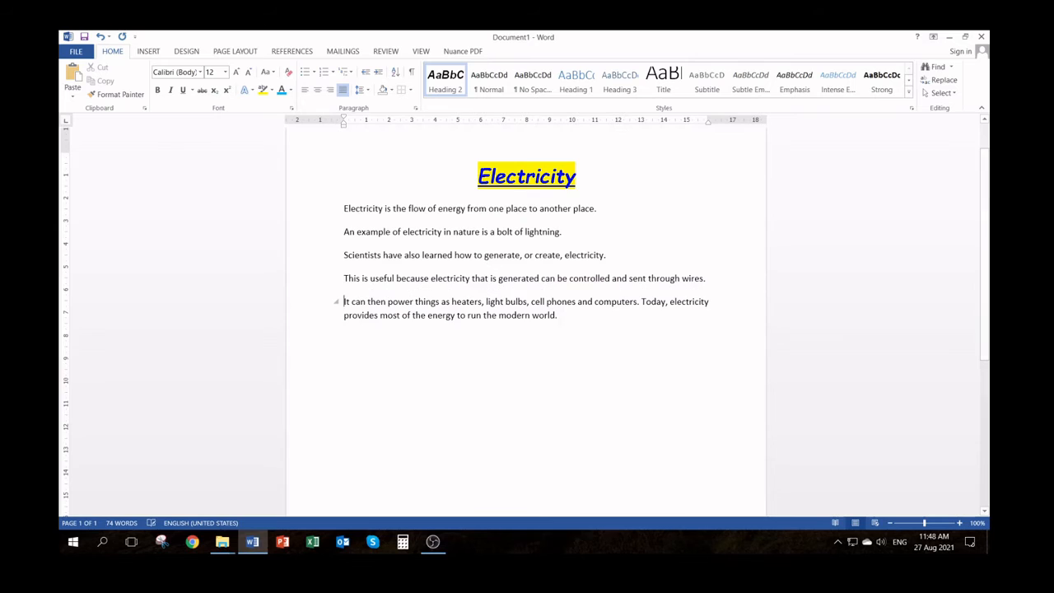
pyautogui.click(643, 303)
pyautogui.press('Return')
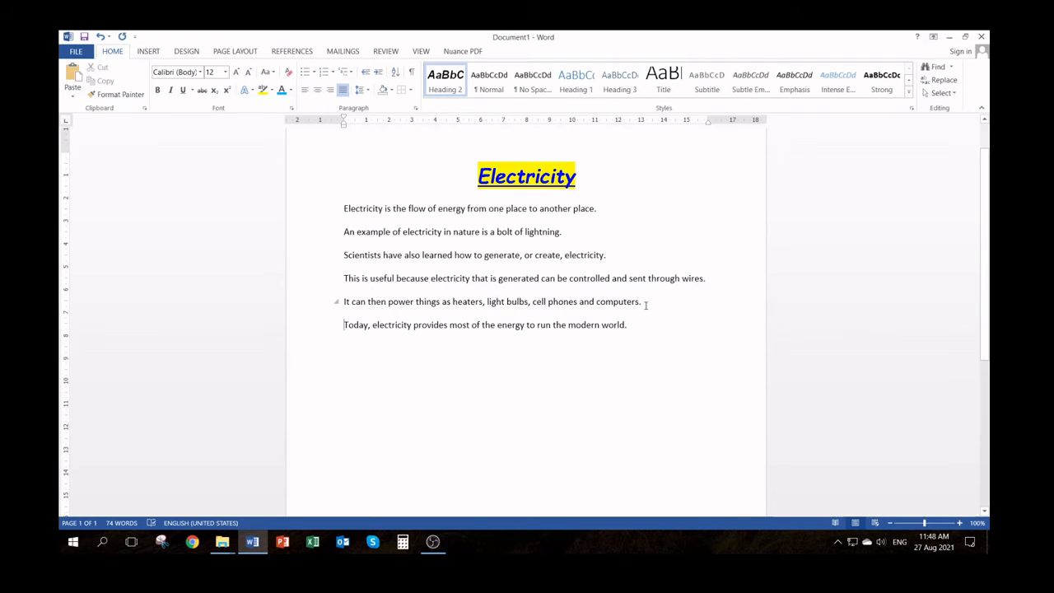
pyautogui.moveTo(301, 211); pyautogui.dragTo(328, 334)
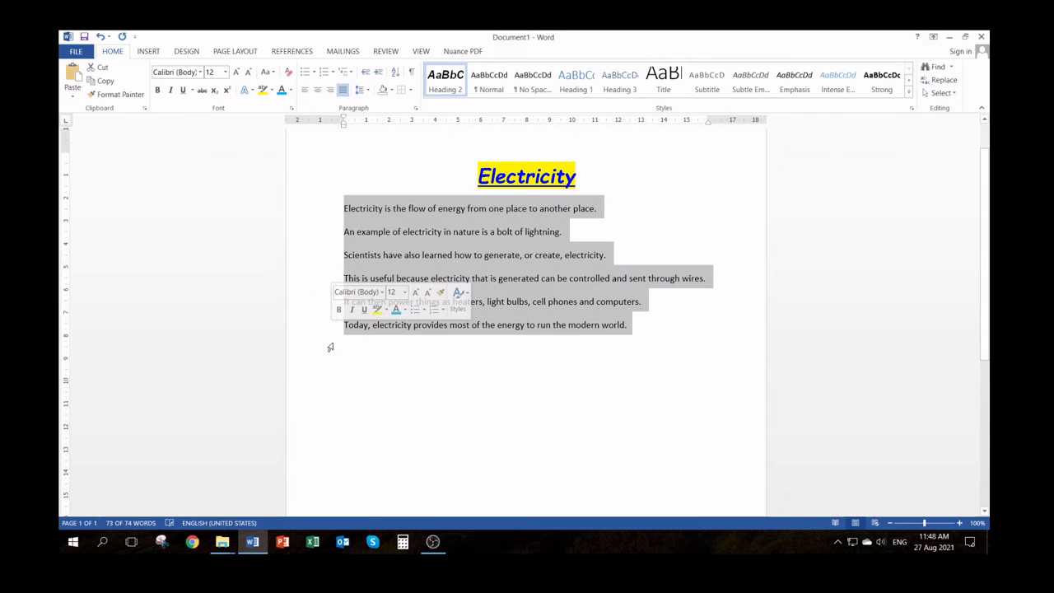
pyautogui.click(315, 74)
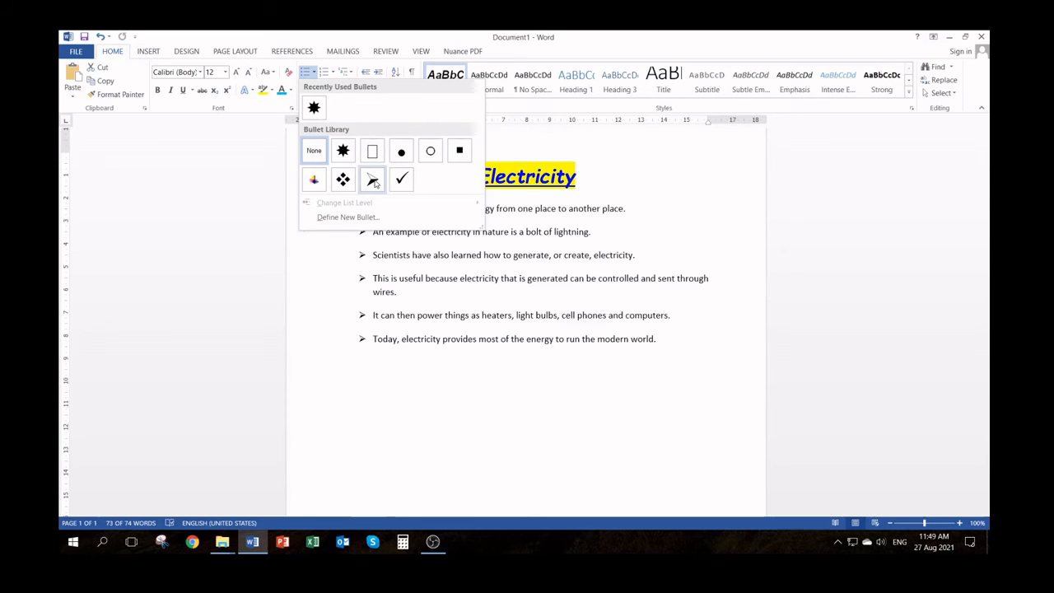
pyautogui.click(347, 218)
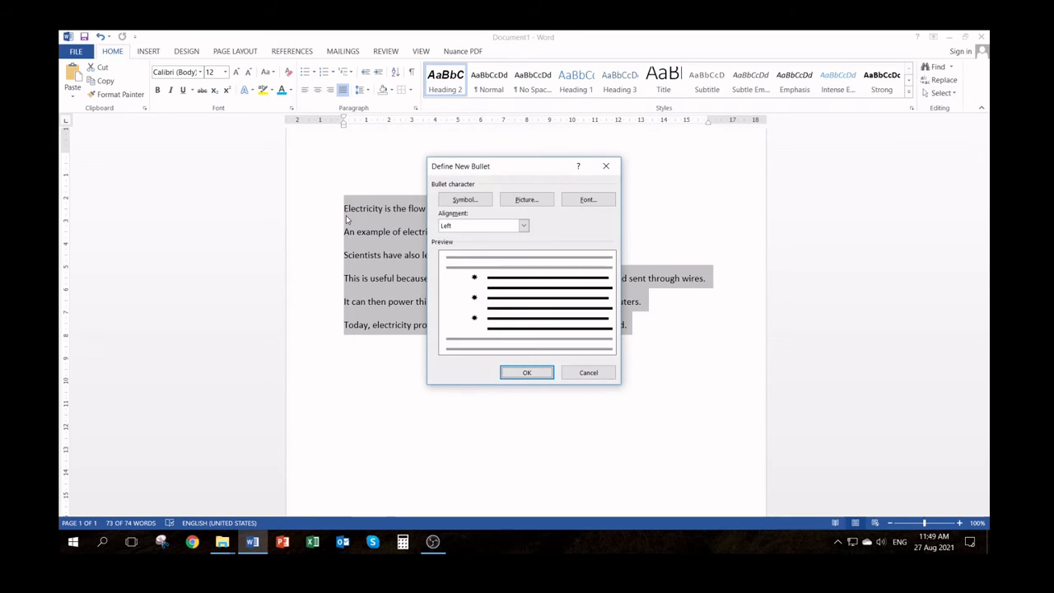
pyautogui.click(466, 201)
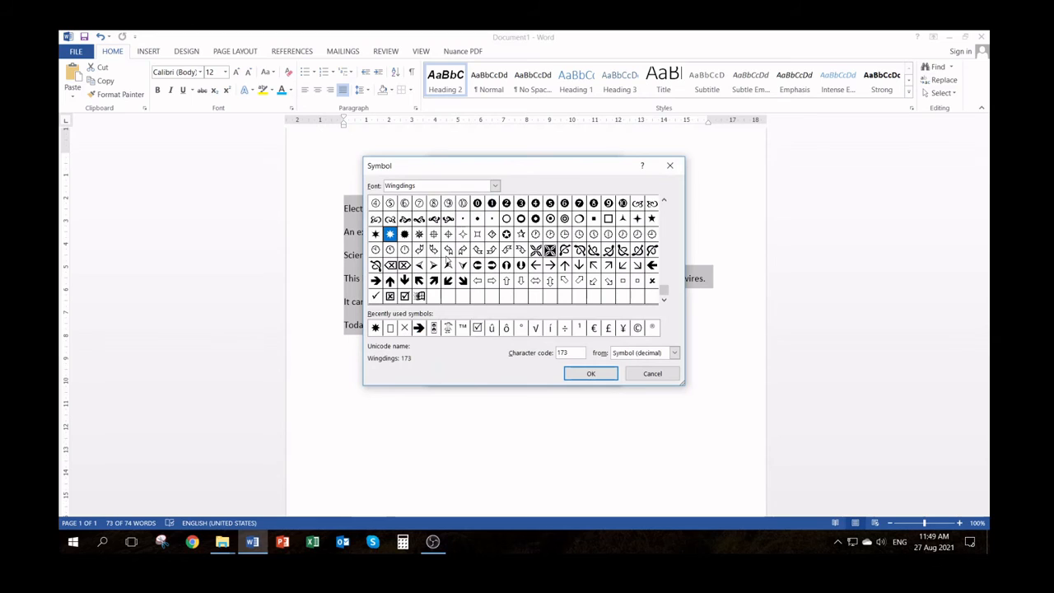
pyautogui.click(495, 187)
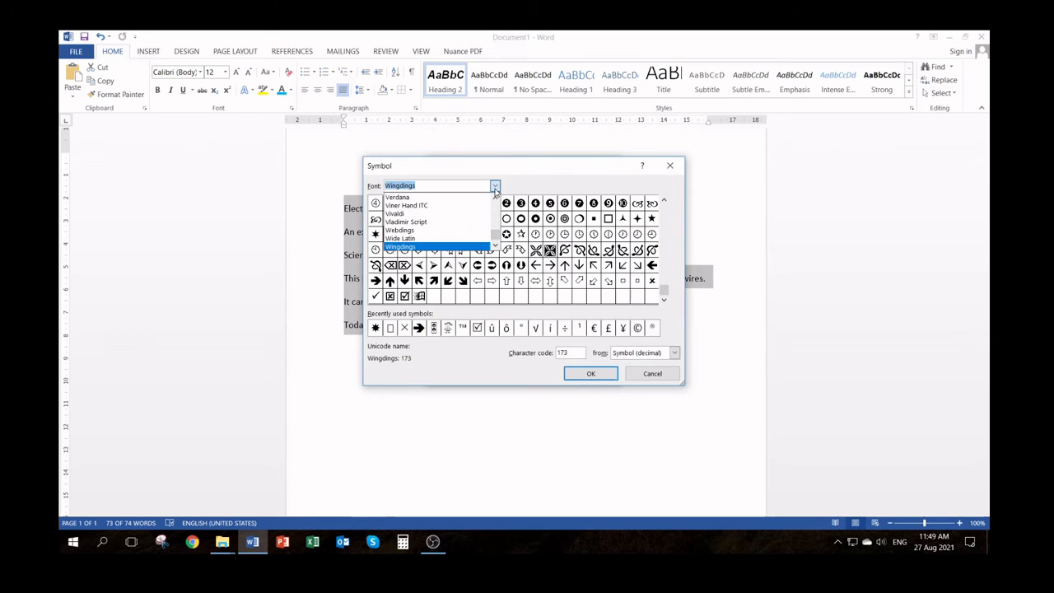
pyautogui.click(418, 231)
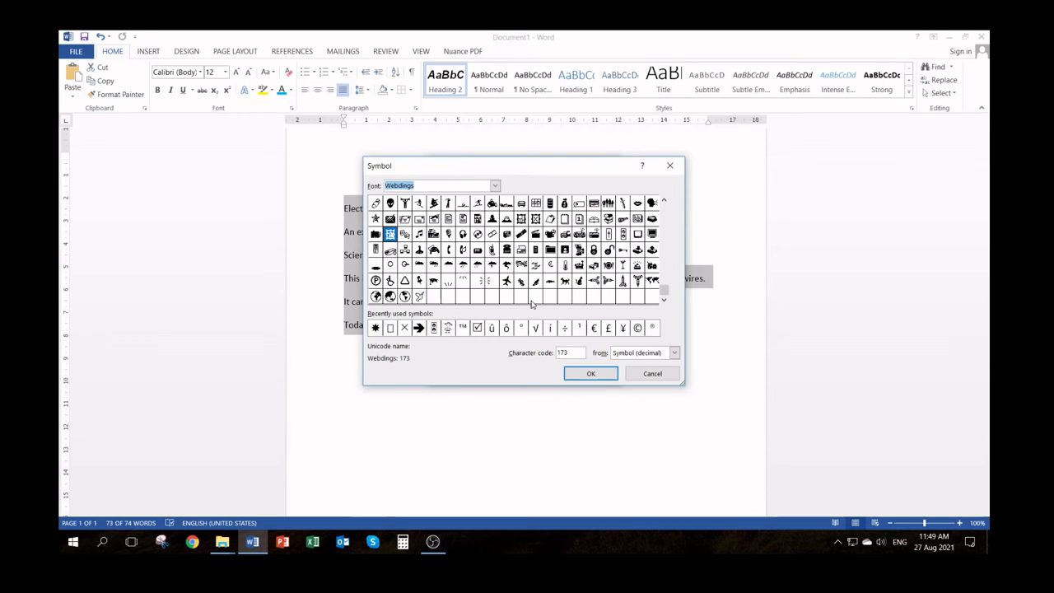
pyautogui.click(495, 185)
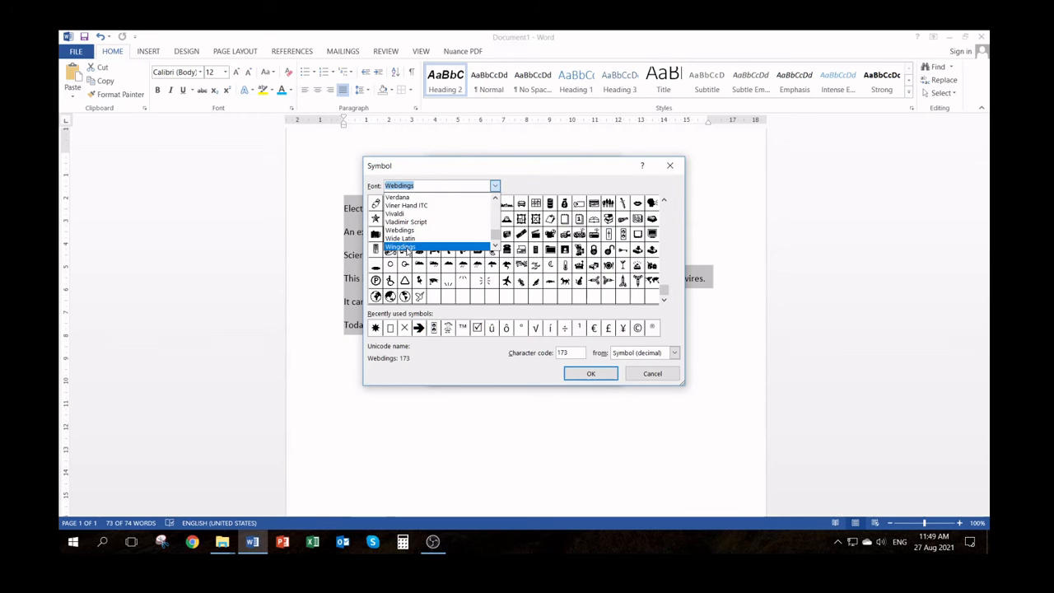
pyautogui.click(406, 247)
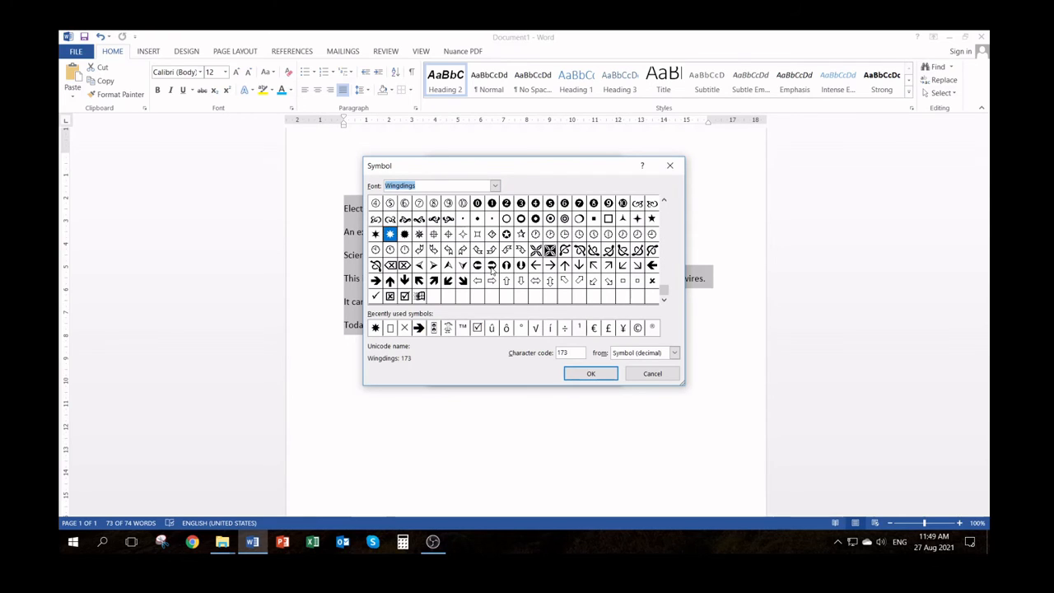
pyautogui.click(491, 266)
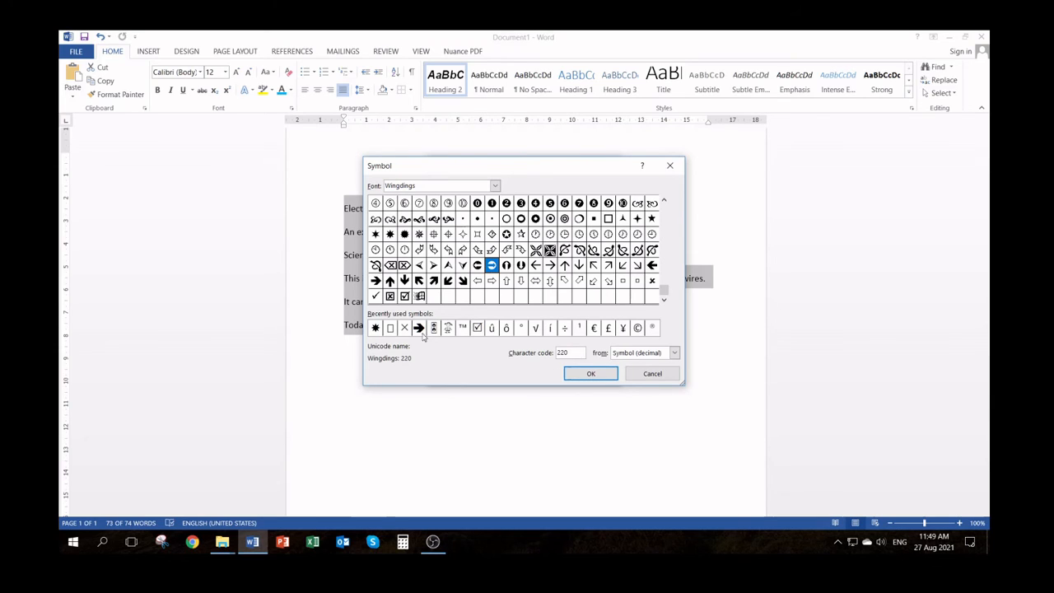
pyautogui.click(592, 374)
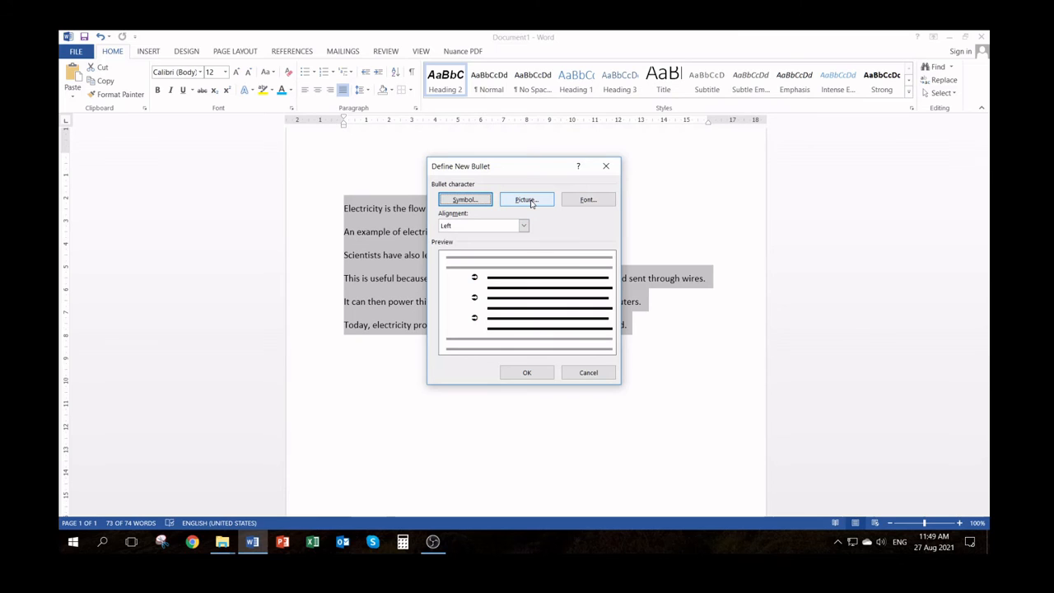
pyautogui.click(588, 373)
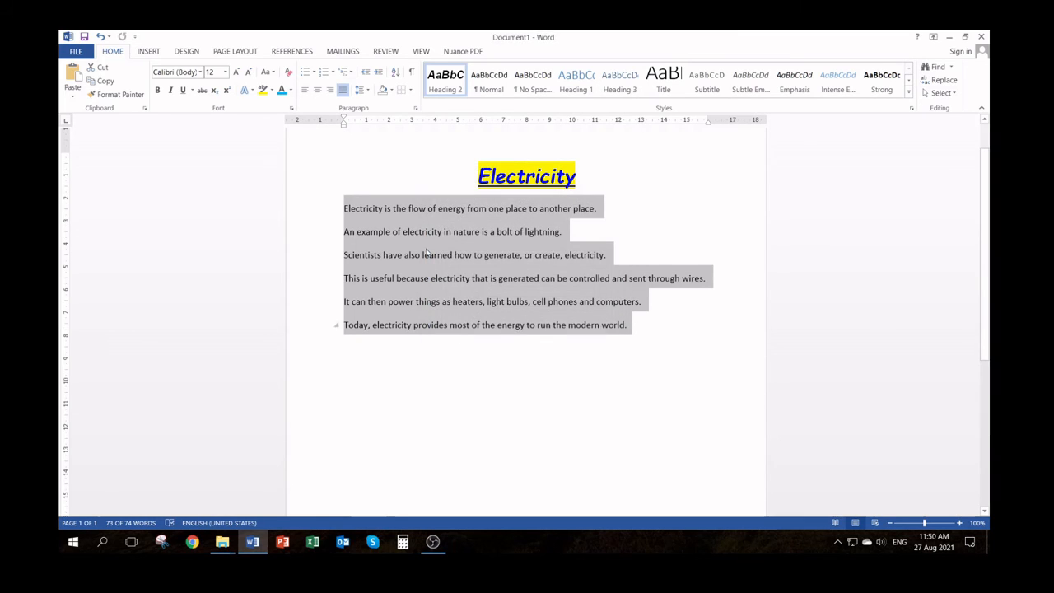
# Try arrowhead bullets and 1., 2., 3. numbering on the six selected sentences and finish with the arrowhead bullets
pyautogui.click(314, 74)
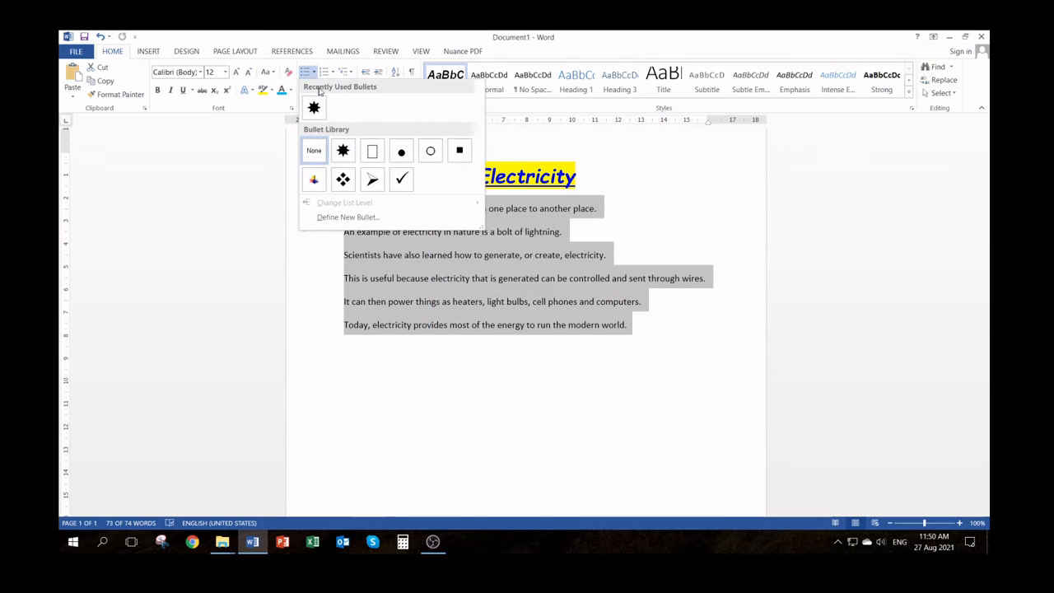
pyautogui.click(371, 181)
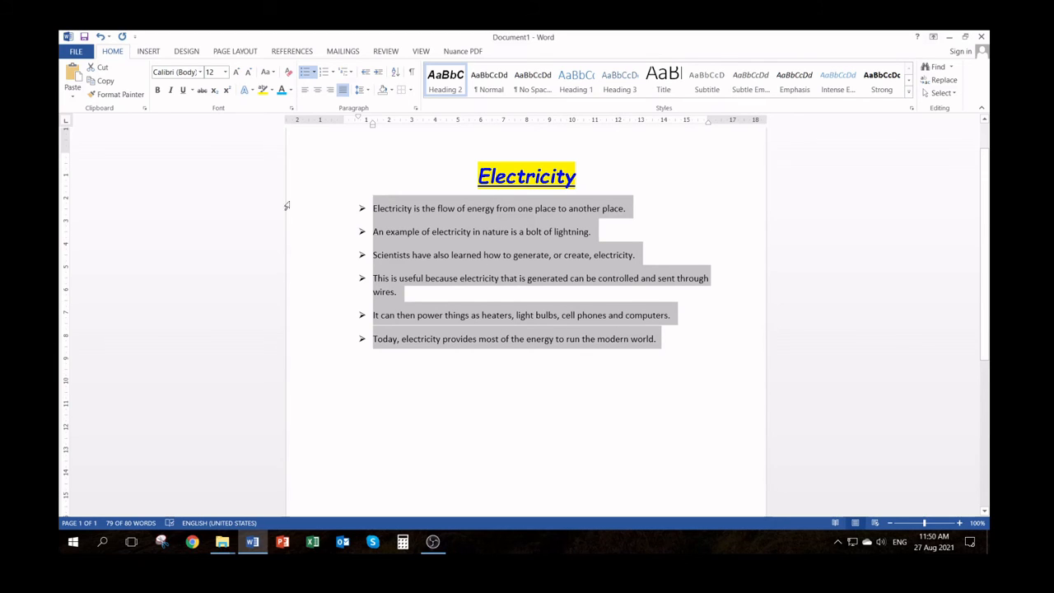
pyautogui.click(334, 73)
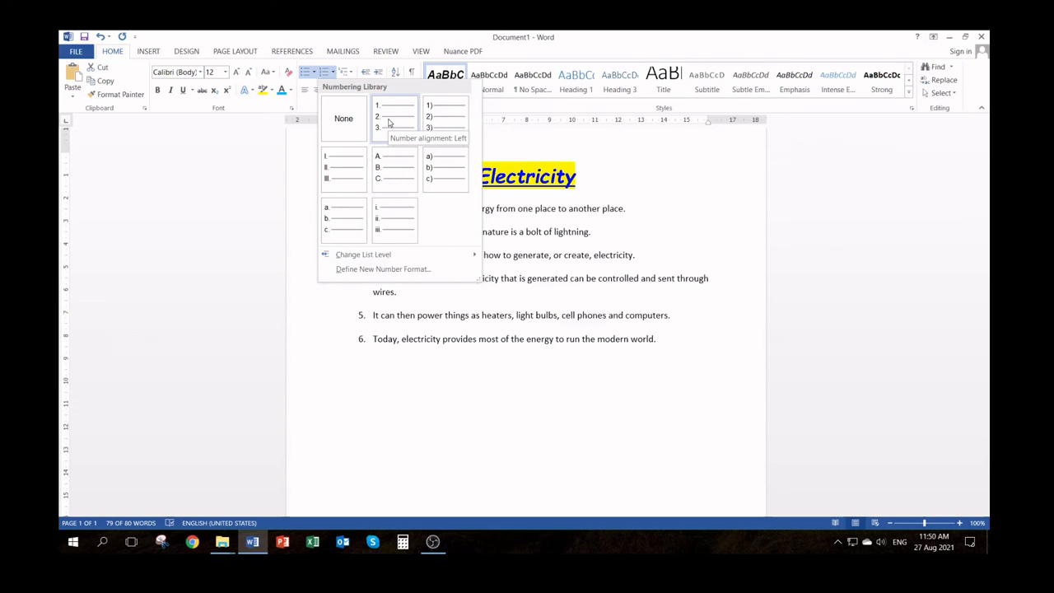
pyautogui.click(392, 128)
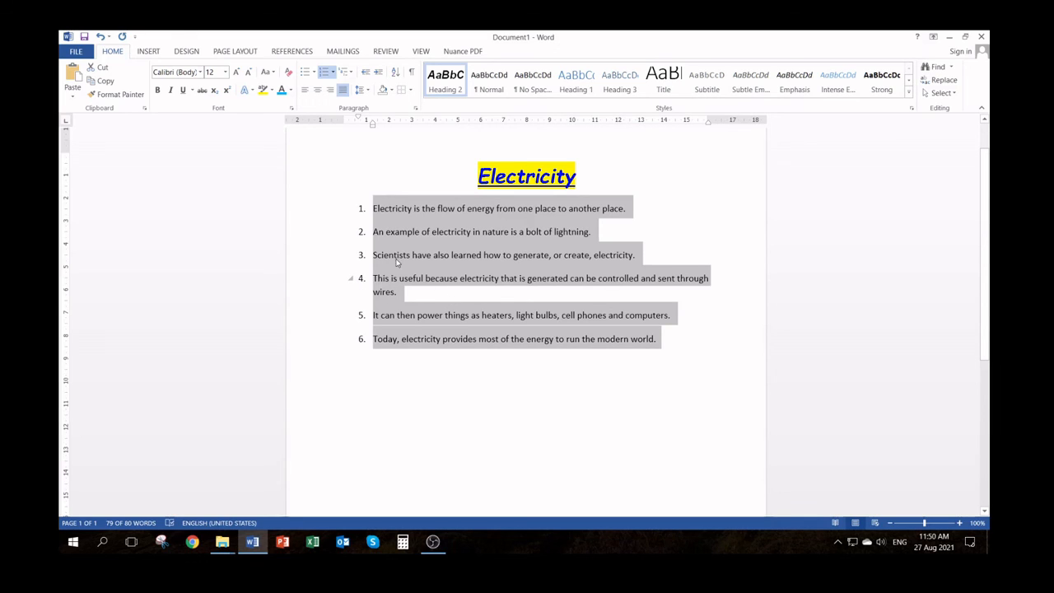
pyautogui.click(313, 73)
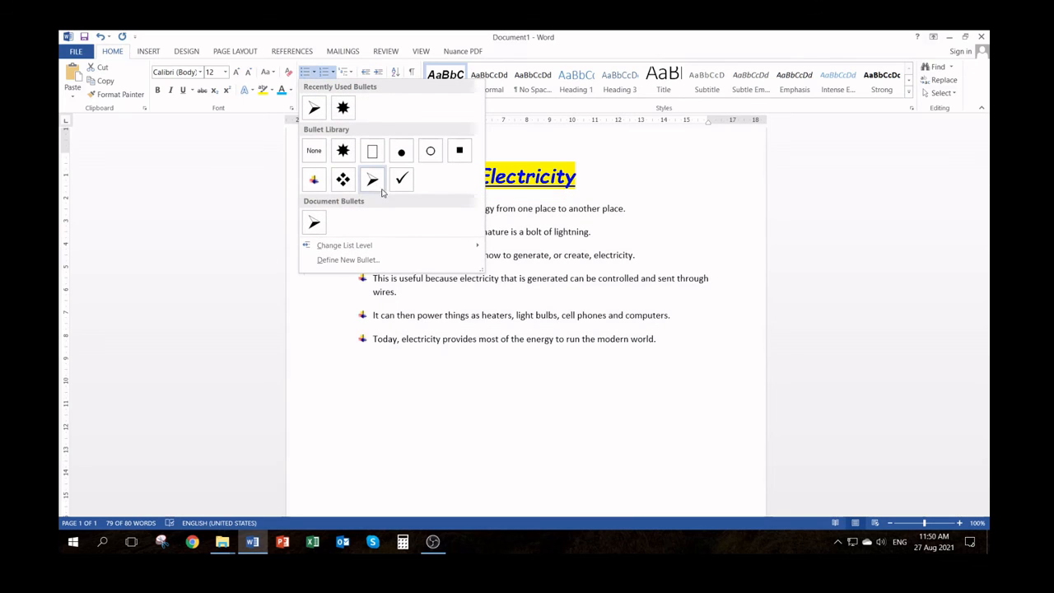
pyautogui.click(380, 189)
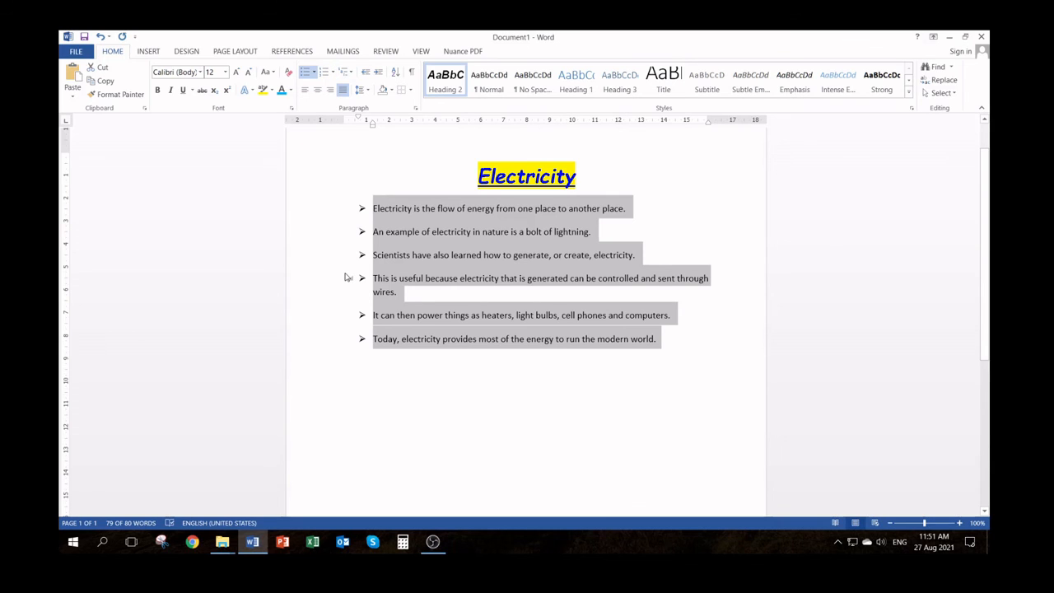
# Define a new bullet for the six-sentence list that keeps the arrowhead symbol and uses a red font color
pyautogui.click(314, 76)
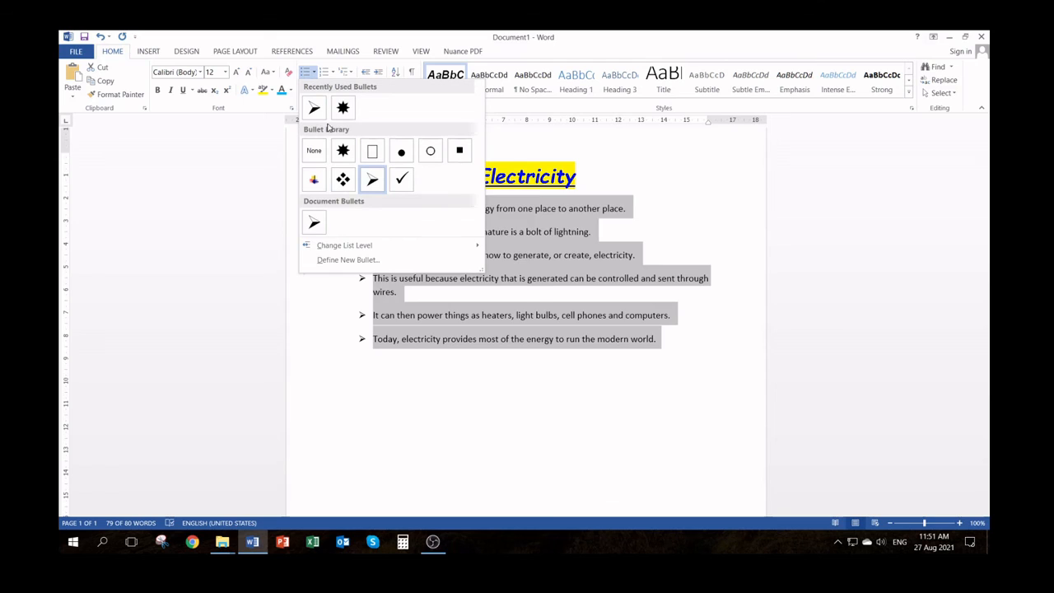
pyautogui.moveTo(349, 247)
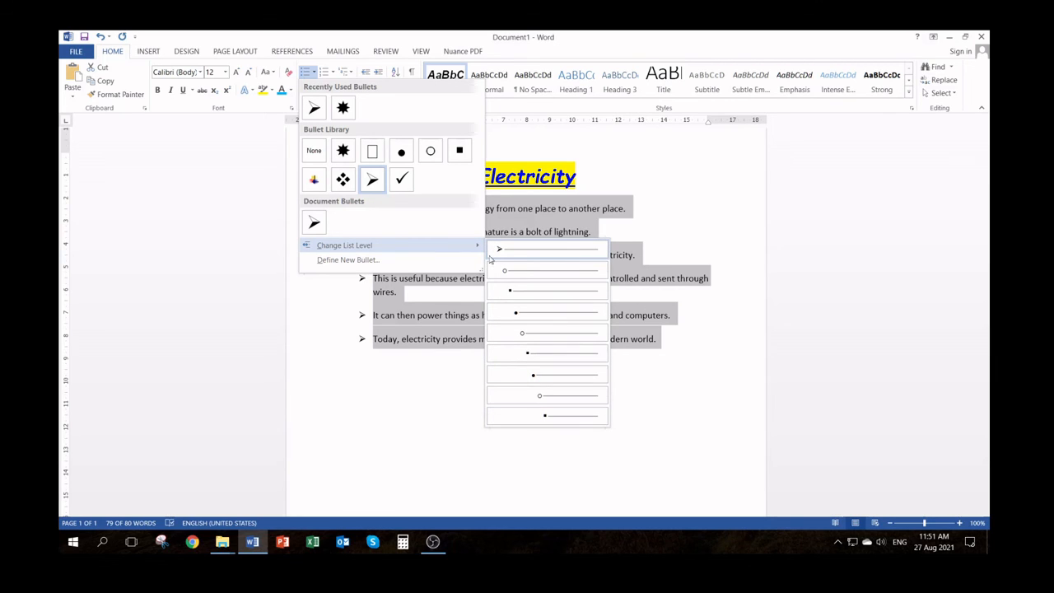
pyautogui.click(346, 259)
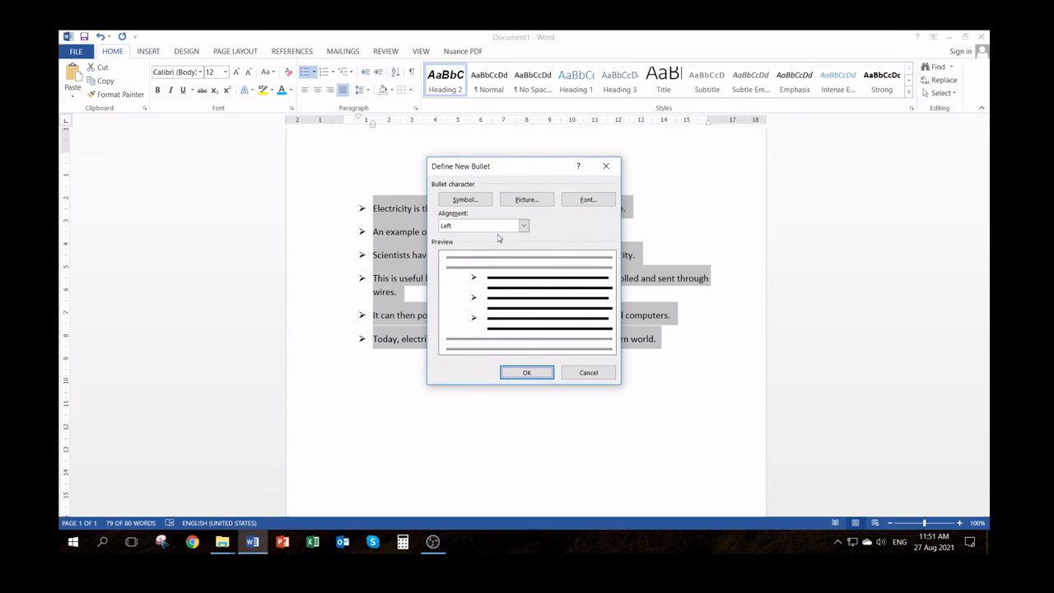
pyautogui.click(524, 225)
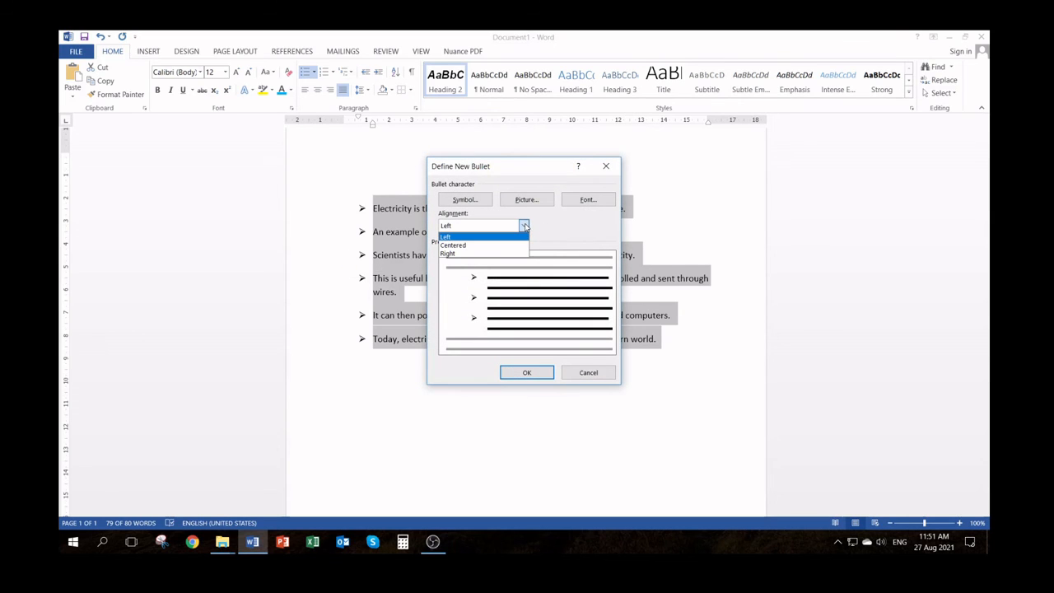
pyautogui.click(525, 226)
pyautogui.click(591, 201)
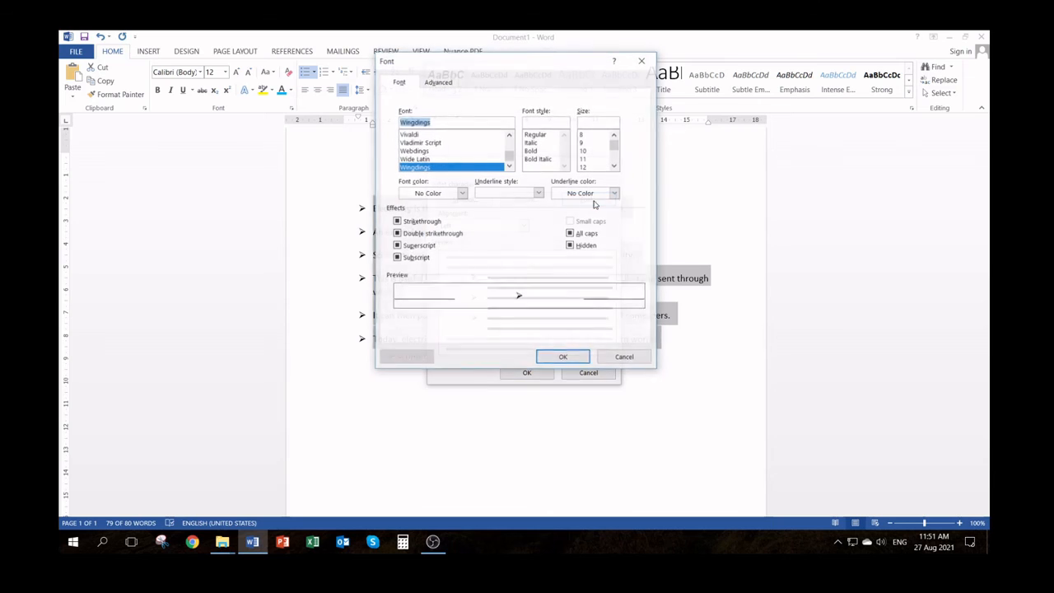
pyautogui.click(461, 193)
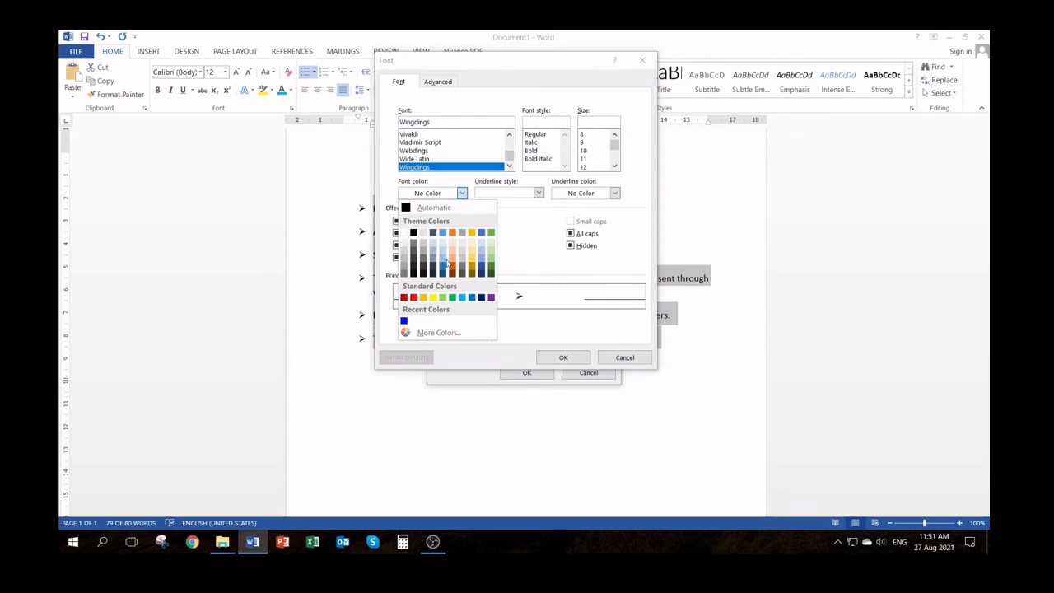
pyautogui.click(412, 298)
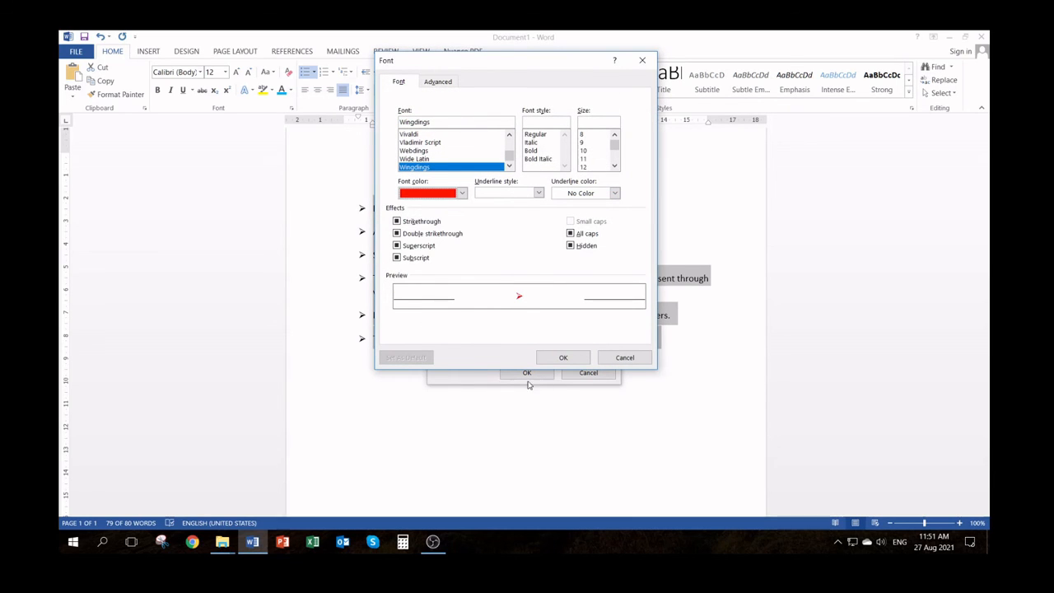
pyautogui.click(564, 358)
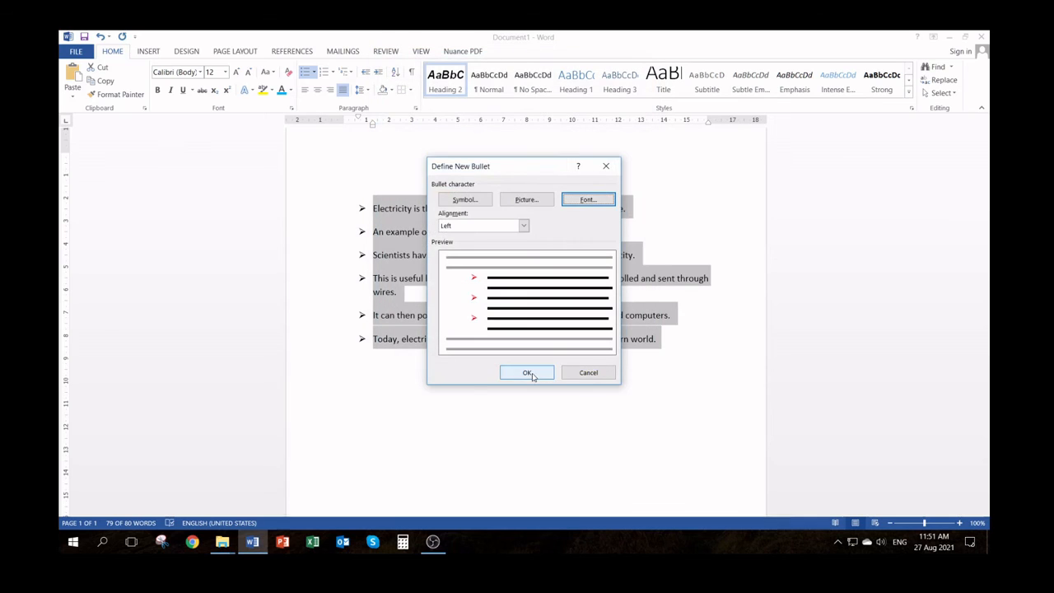
pyautogui.click(528, 373)
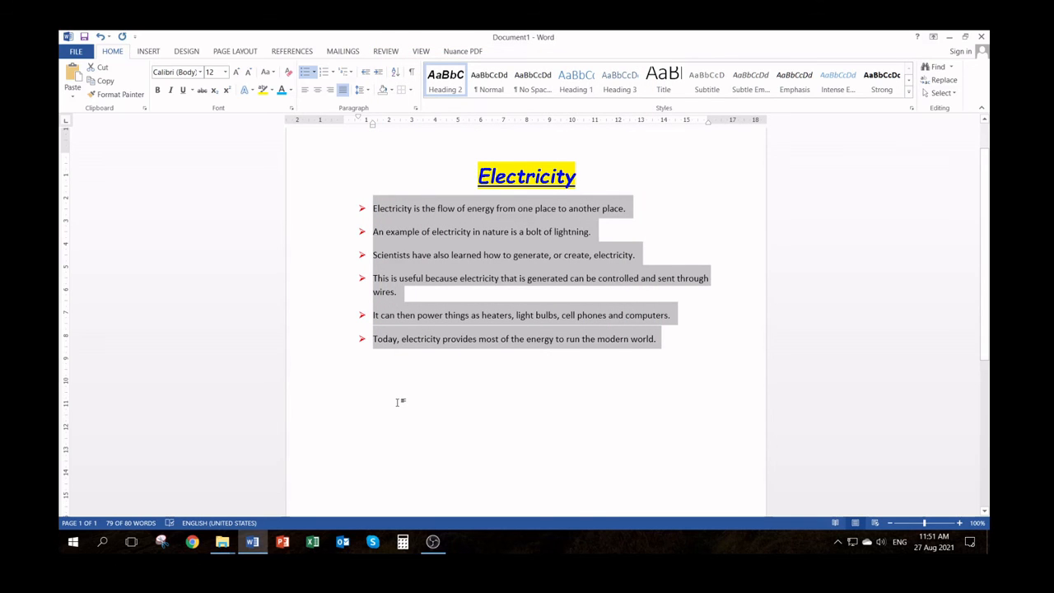
pyautogui.click(399, 401)
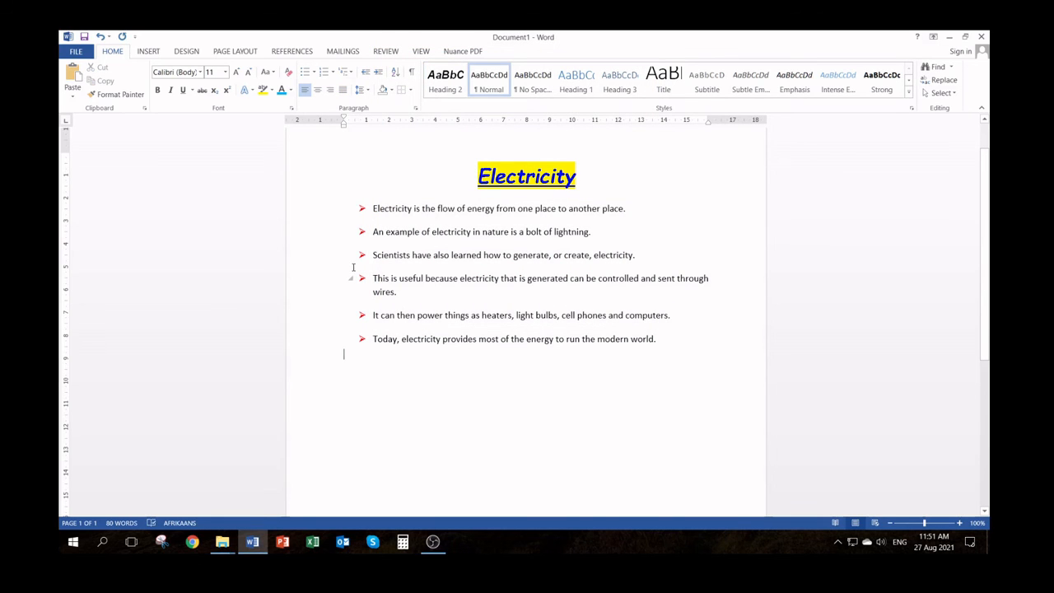